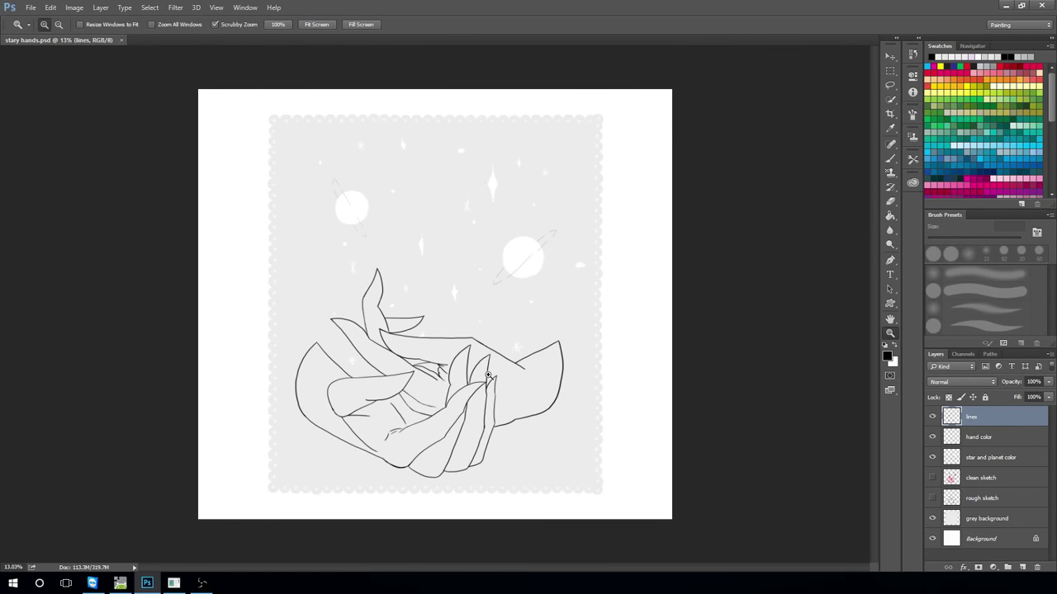
# Make hand color the active layer and set the brush colour to dark grey #303131
pyautogui.scroll(3, 774, 372)
pyautogui.click(999, 439)
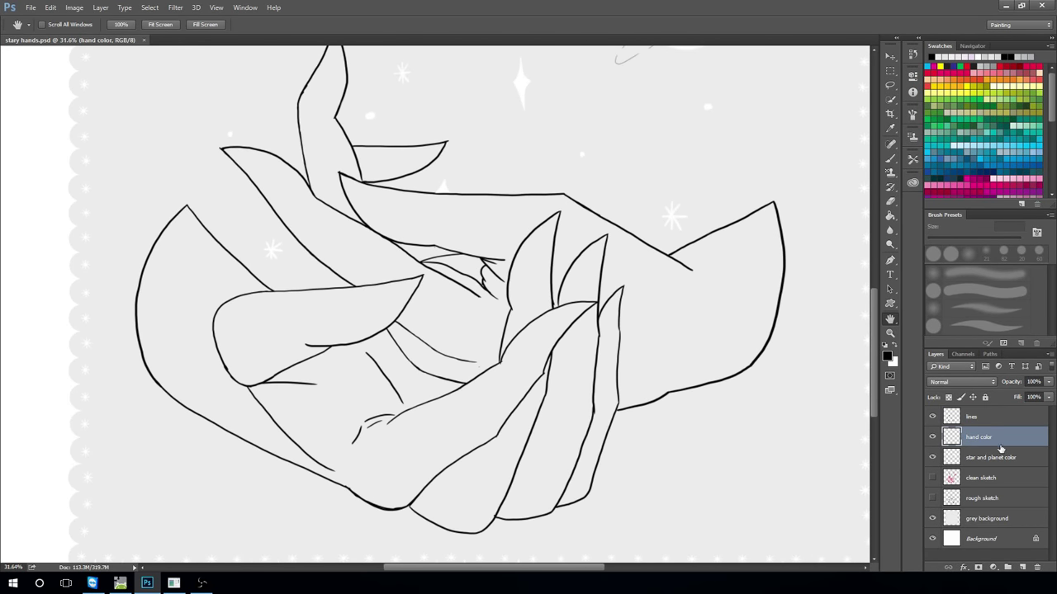
pyautogui.press('b')
pyautogui.click(887, 355)
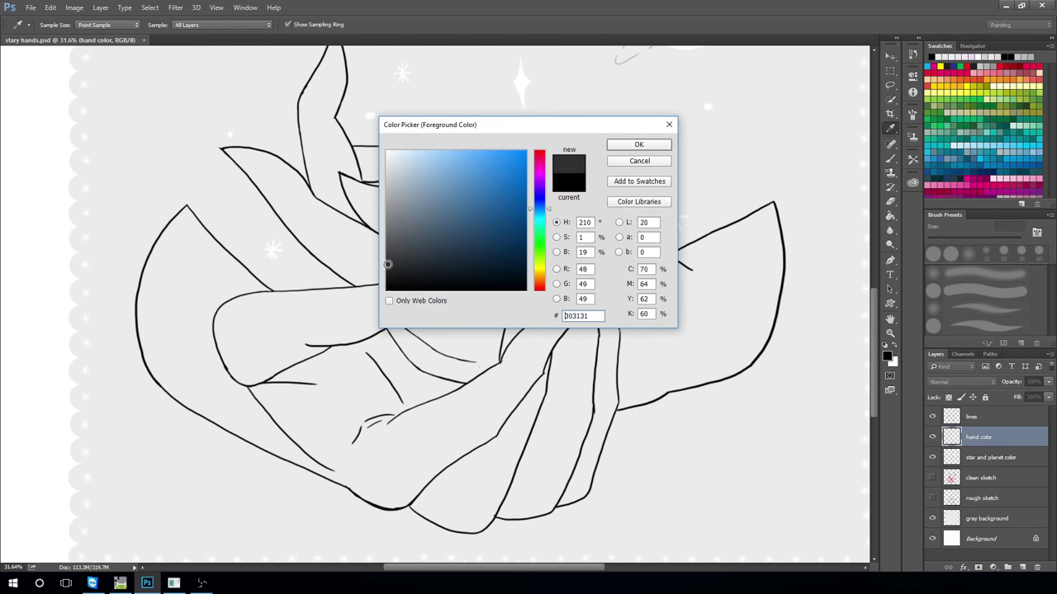
pyautogui.click(385, 263)
pyautogui.click(632, 144)
# Paint the main hand area and lower palm edge dark grey with the 170 px brush
pyautogui.scroll(2, 678, 237)
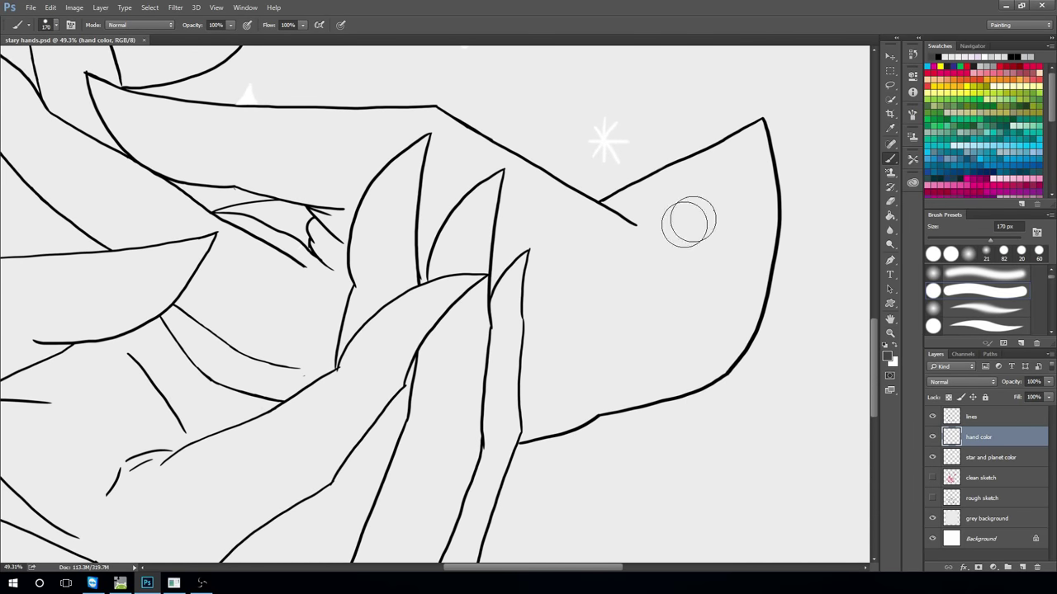
pyautogui.moveTo(698, 217)
pyautogui.mouseDown()
pyautogui.moveTo(118, 128)
pyautogui.moveTo(175, 217)
pyautogui.moveTo(223, 236)
pyautogui.moveTo(288, 236)
pyautogui.moveTo(178, 157)
pyautogui.moveTo(288, 173)
pyautogui.mouseUp()
pyautogui.moveTo(116, 103)
pyautogui.mouseDown()
pyautogui.moveTo(94, 94)
pyautogui.moveTo(182, 124)
pyautogui.moveTo(446, 137)
pyautogui.moveTo(542, 198)
pyautogui.moveTo(674, 220)
pyautogui.moveTo(658, 193)
pyautogui.moveTo(734, 158)
pyautogui.moveTo(761, 231)
pyautogui.moveTo(460, 319)
pyautogui.moveTo(212, 307)
pyautogui.moveTo(388, 495)
pyautogui.mouseUp()
pyautogui.scroll(-2, 396, 351)
pyautogui.moveTo(396, 350); pyautogui.dragTo(306, 271)
pyautogui.moveTo(295, 327)
pyautogui.mouseDown()
pyautogui.moveTo(366, 347)
pyautogui.moveTo(425, 308)
pyautogui.mouseUp()
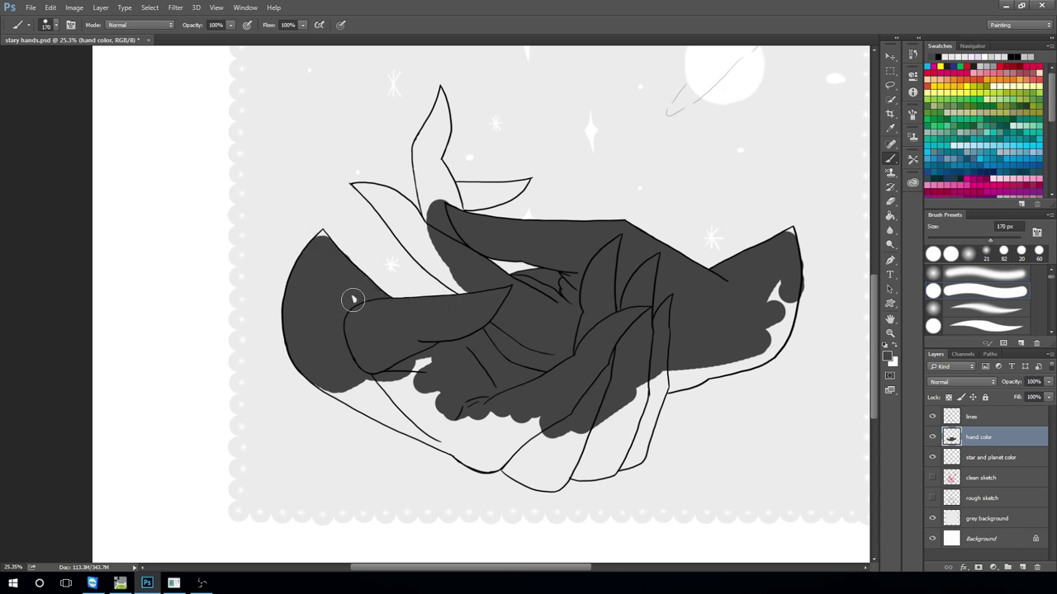
pyautogui.moveTo(352, 299)
pyautogui.mouseDown()
pyautogui.moveTo(636, 401)
pyautogui.moveTo(350, 371)
pyautogui.mouseUp()
# Fill the hand's right edge and the upward and left fingers with dark grey
pyautogui.scroll(2, 349, 370)
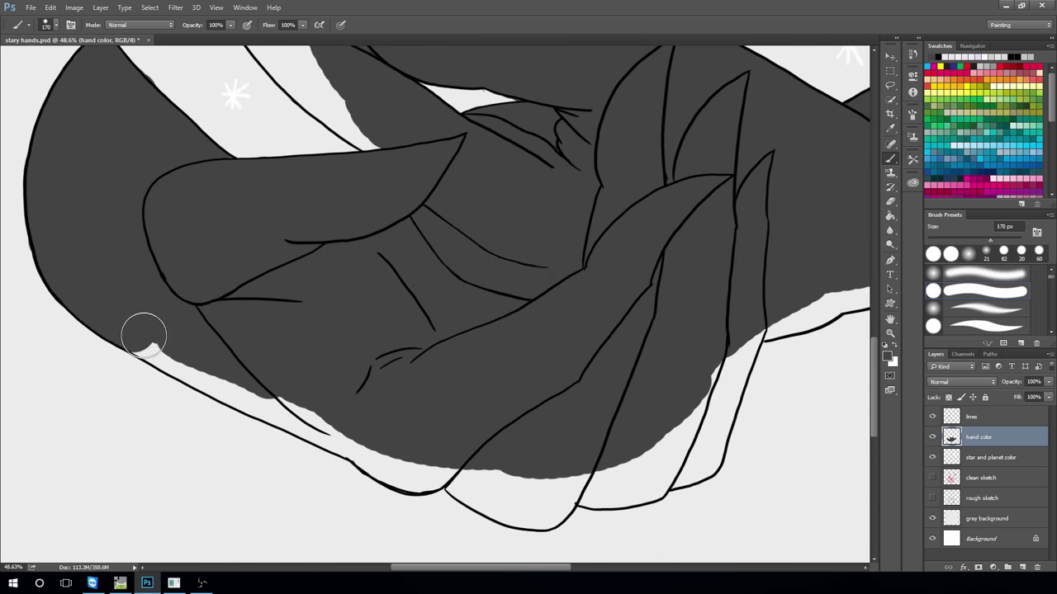
pyautogui.moveTo(143, 334)
pyautogui.mouseDown()
pyautogui.moveTo(278, 401)
pyautogui.moveTo(495, 427)
pyautogui.moveTo(403, 468)
pyautogui.moveTo(549, 498)
pyautogui.moveTo(476, 488)
pyautogui.moveTo(738, 322)
pyautogui.moveTo(696, 460)
pyautogui.moveTo(636, 484)
pyautogui.mouseUp()
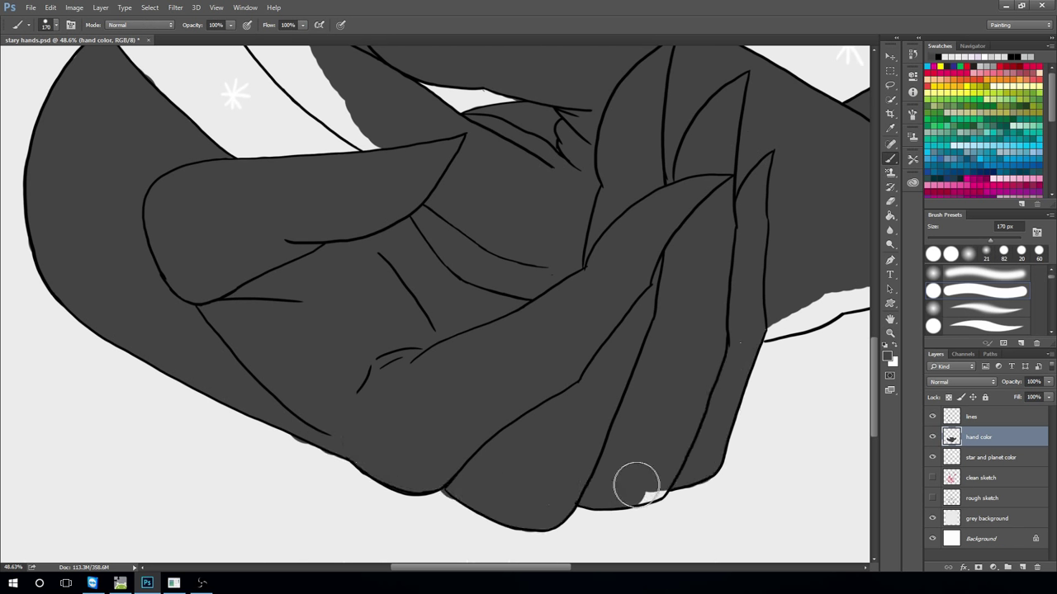
pyautogui.moveTo(825, 302)
pyautogui.mouseDown()
pyautogui.moveTo(566, 201)
pyautogui.moveTo(543, 314)
pyautogui.moveTo(391, 373)
pyautogui.moveTo(384, 388)
pyautogui.mouseUp()
pyautogui.moveTo(314, 132); pyautogui.dragTo(805, 413)
pyautogui.moveTo(392, 289)
pyautogui.mouseDown()
pyautogui.moveTo(384, 160)
pyautogui.moveTo(392, 224)
pyautogui.moveTo(330, 318)
pyautogui.moveTo(277, 272)
pyautogui.mouseUp()
pyautogui.moveTo(314, 330); pyautogui.dragTo(429, 446)
pyautogui.moveTo(437, 272); pyautogui.dragTo(498, 275)
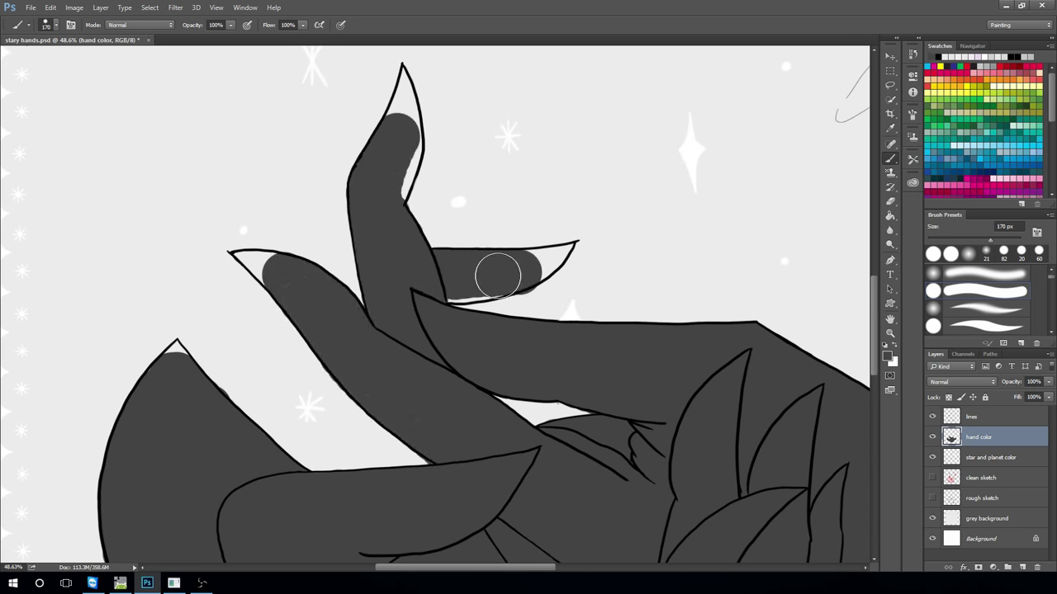
# With a smaller brush, paint the white tips of the upward and left fingers grey
pyautogui.press('[')
pyautogui.press('[')
pyautogui.press('[')
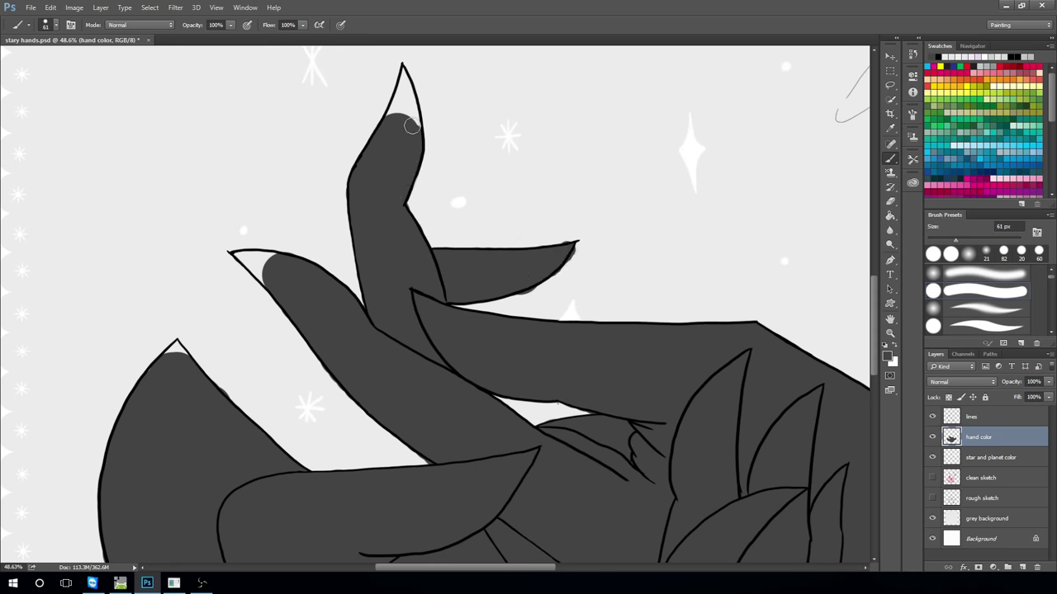
pyautogui.moveTo(411, 126); pyautogui.dragTo(405, 79)
pyautogui.moveTo(238, 255); pyautogui.dragTo(273, 285)
pyautogui.moveTo(854, 331)
pyautogui.mouseDown()
pyautogui.moveTo(837, 181)
pyautogui.moveTo(838, 308)
pyautogui.moveTo(695, 359)
pyautogui.moveTo(718, 359)
pyautogui.mouseUp()
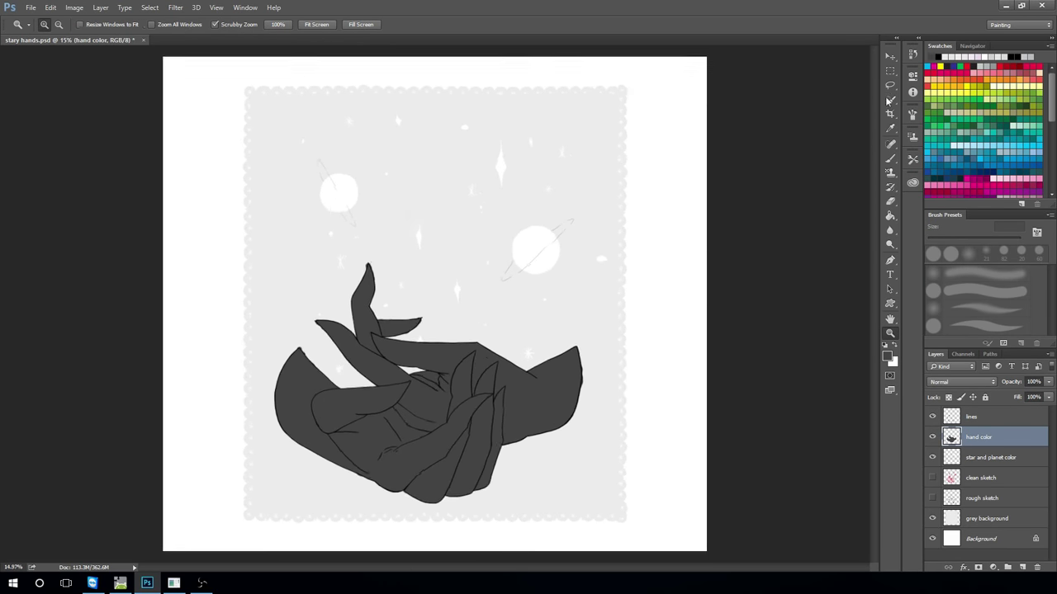
# Fill the selected hand area with lighter grey #747474, then deselect
pyautogui.press('b')
pyautogui.keyDown('ctrl'); pyautogui.click(951, 437); pyautogui.keyUp('ctrl')
pyautogui.click(887, 355)
pyautogui.press('Return')
pyautogui.moveTo(552, 231); pyautogui.dragTo(710, 247)
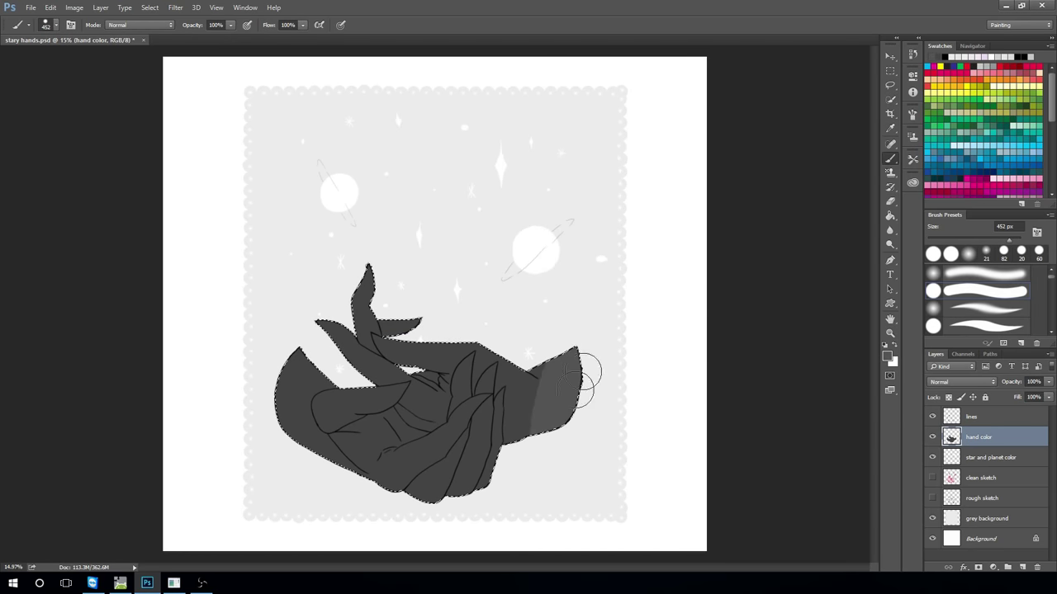
pyautogui.click(888, 356)
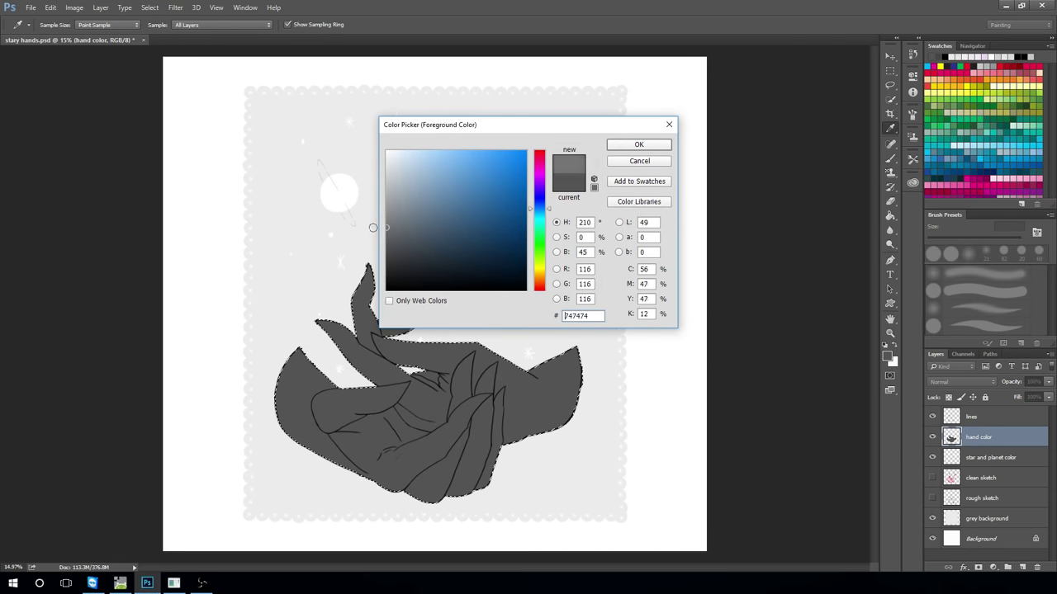
pyautogui.press('Return')
pyautogui.hotkey('alt', 'BackSpace')
pyautogui.hotkey('ctrl', 'd')
pyautogui.press('l')
# Erase the grey paint spilling outside the fingertip outline
pyautogui.press('e')
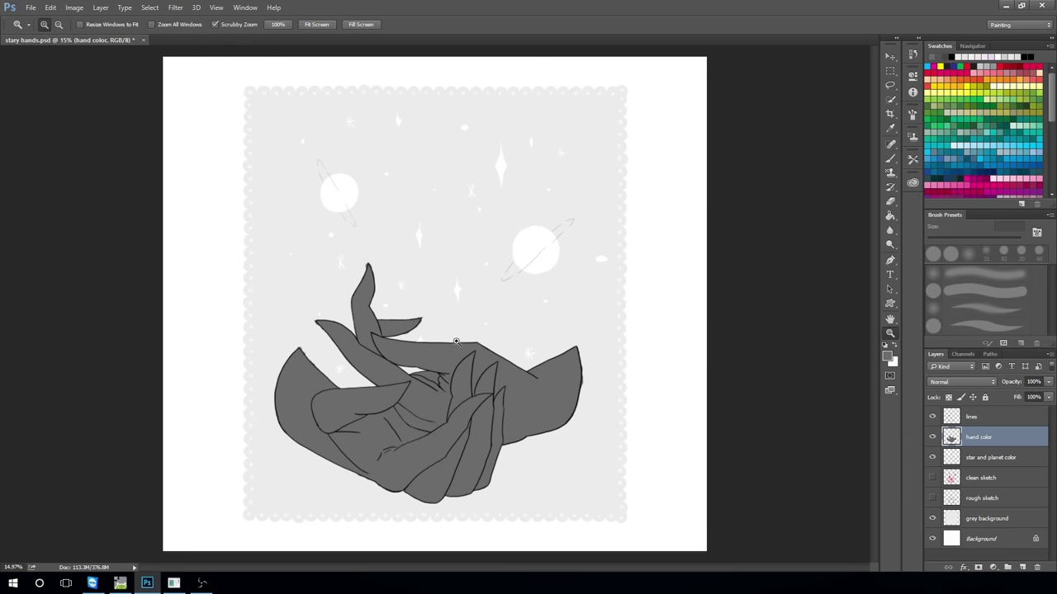
pyautogui.scroll(5, 361, 269)
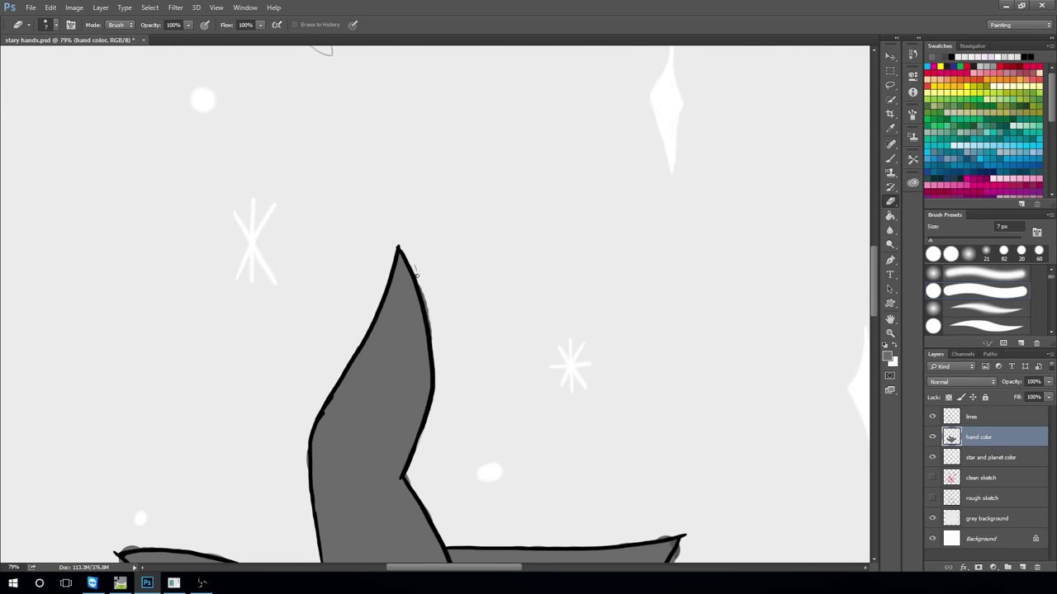
pyautogui.scroll(-5, 437, 361)
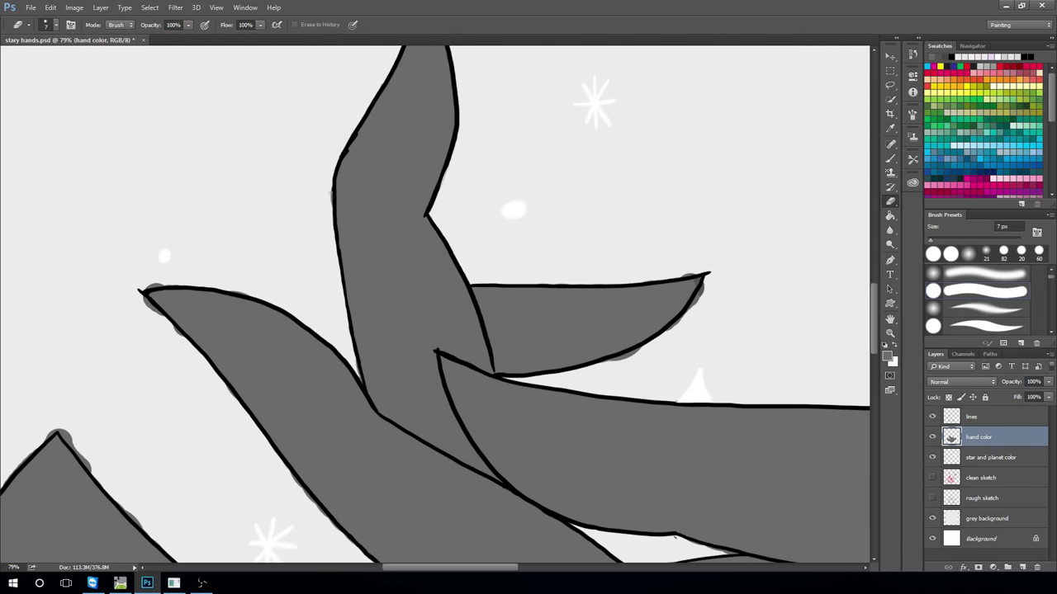
pyautogui.moveTo(684, 316); pyautogui.dragTo(669, 328)
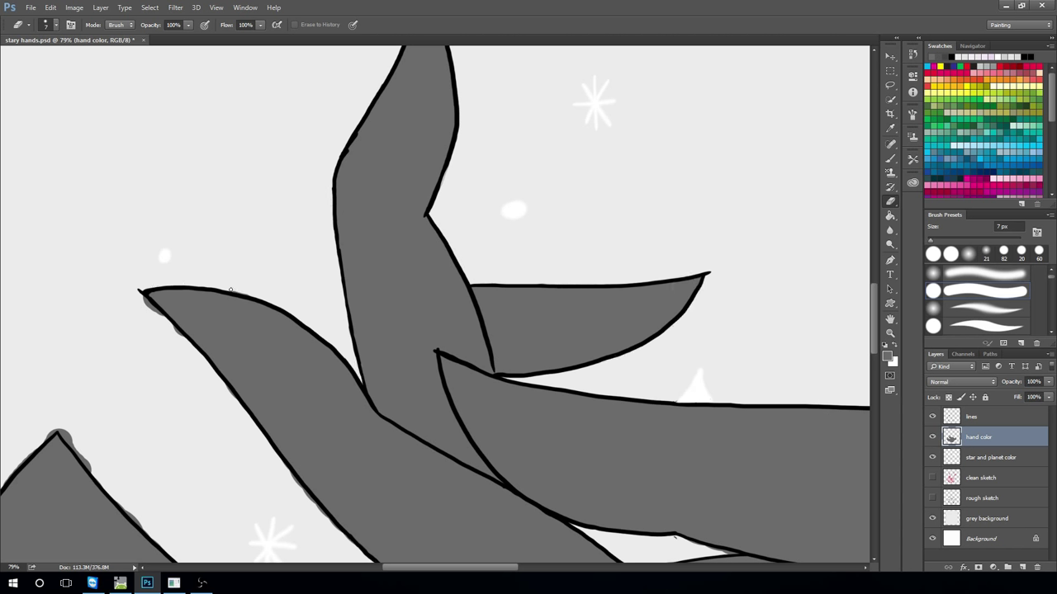
pyautogui.scroll(-5, 578, 246)
pyautogui.hscroll(4, 578, 246)
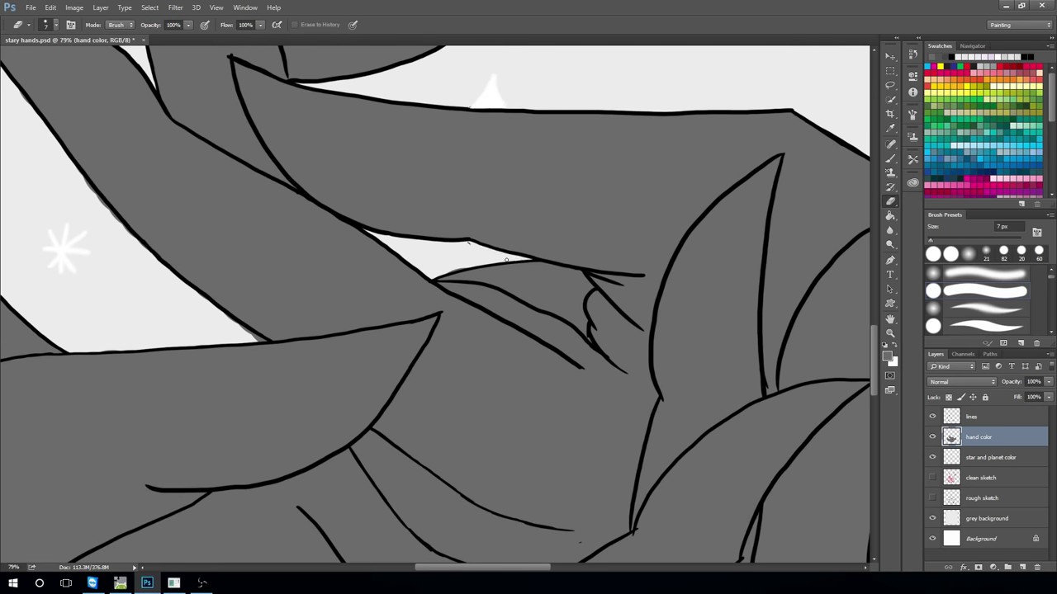
pyautogui.hotkey('alt', ']')
pyautogui.hotkey('alt', '[')
# Pan around the hands checking edges for leftover spill, then fit the image on screen
pyautogui.hscroll(10, 797, 172)
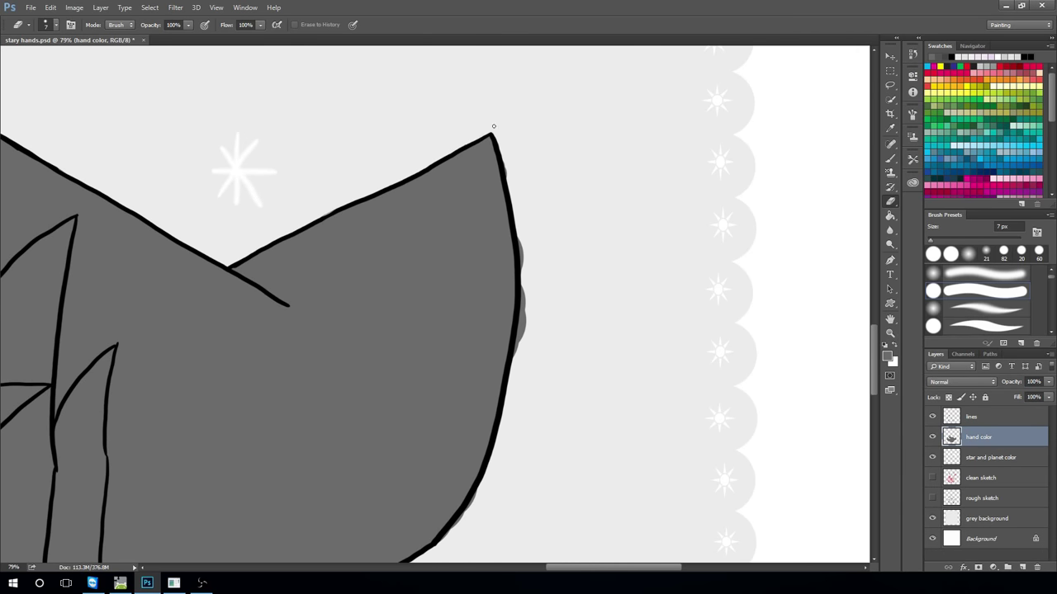
pyautogui.scroll(-5, 326, 350)
pyautogui.hscroll(-3, 326, 350)
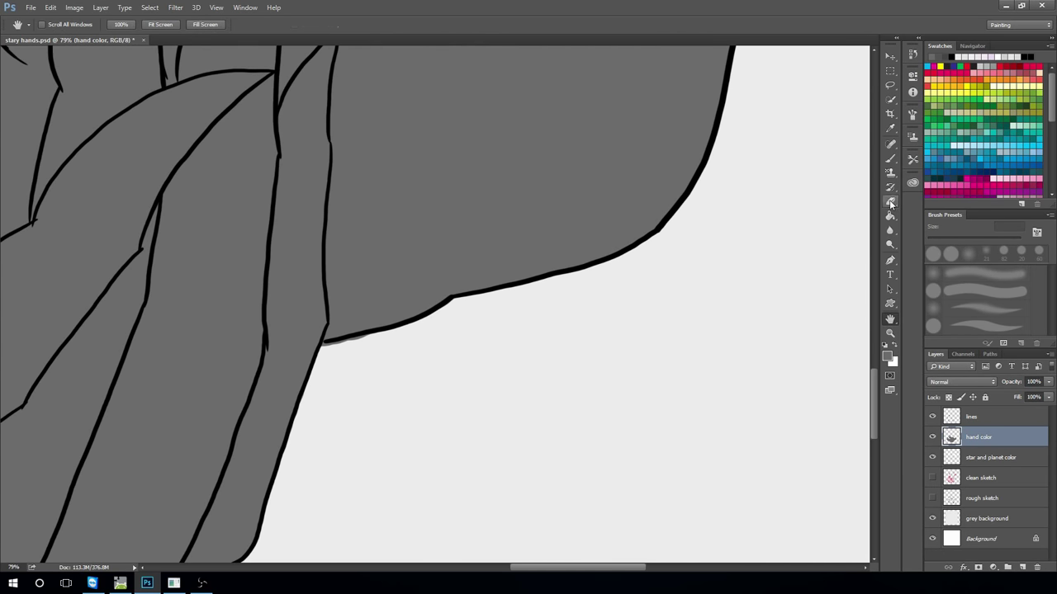
pyautogui.scroll(-3, 862, 195)
pyautogui.hscroll(-2, 863, 195)
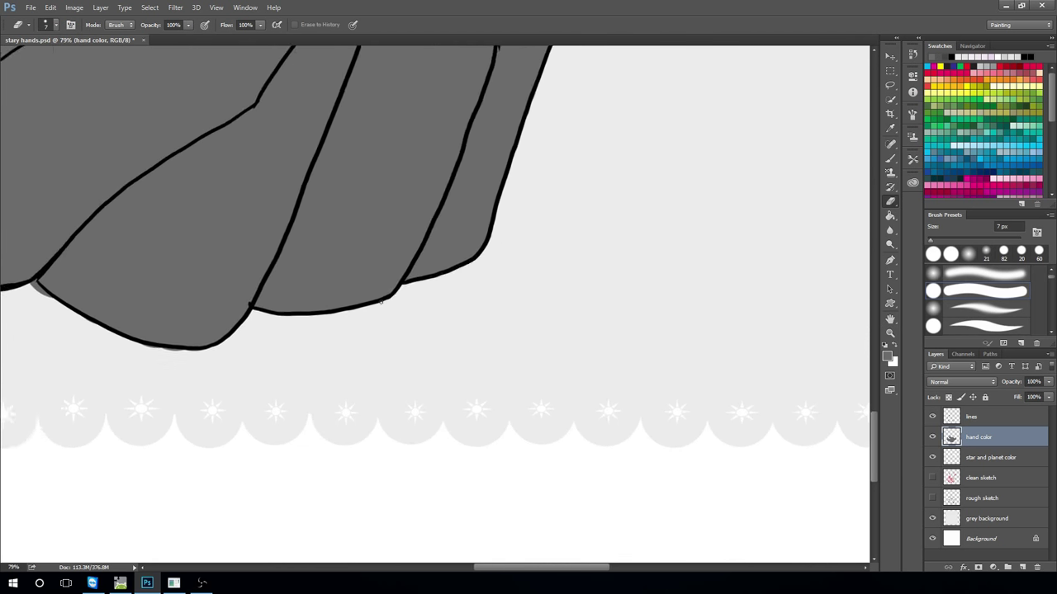
pyautogui.scroll(2, 814, 249)
pyautogui.hscroll(-3, 813, 249)
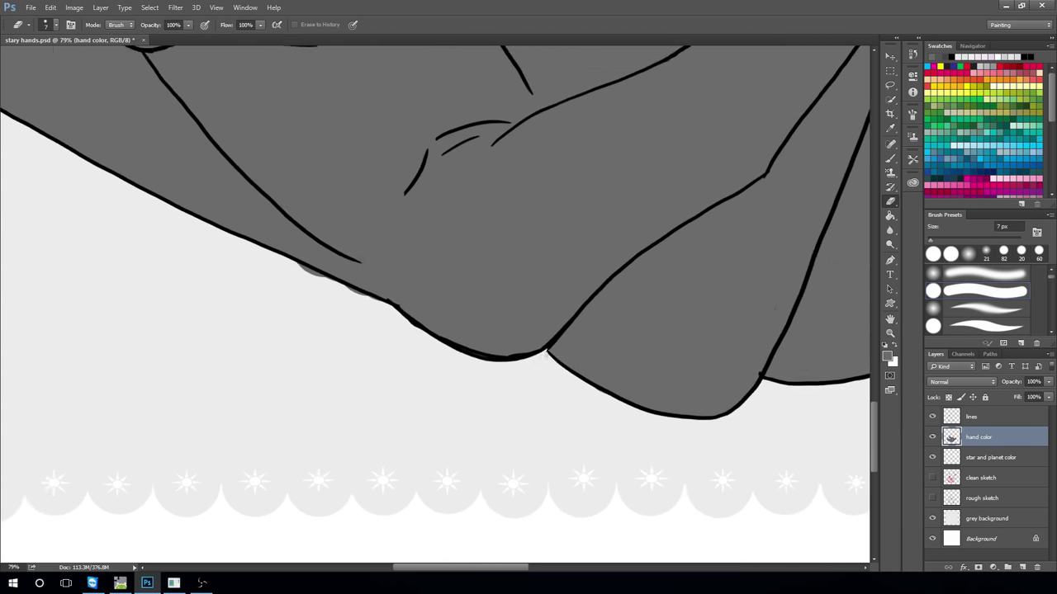
pyautogui.scroll(3, 562, 311)
pyautogui.hscroll(-3, 561, 312)
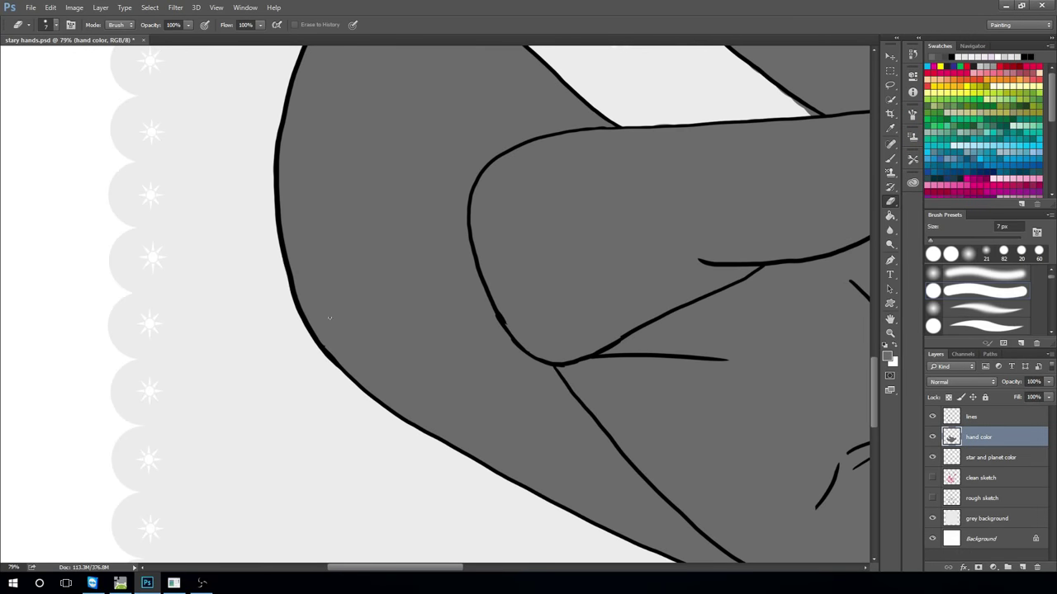
pyautogui.scroll(2, 670, 491)
pyautogui.hscroll(-1, 670, 491)
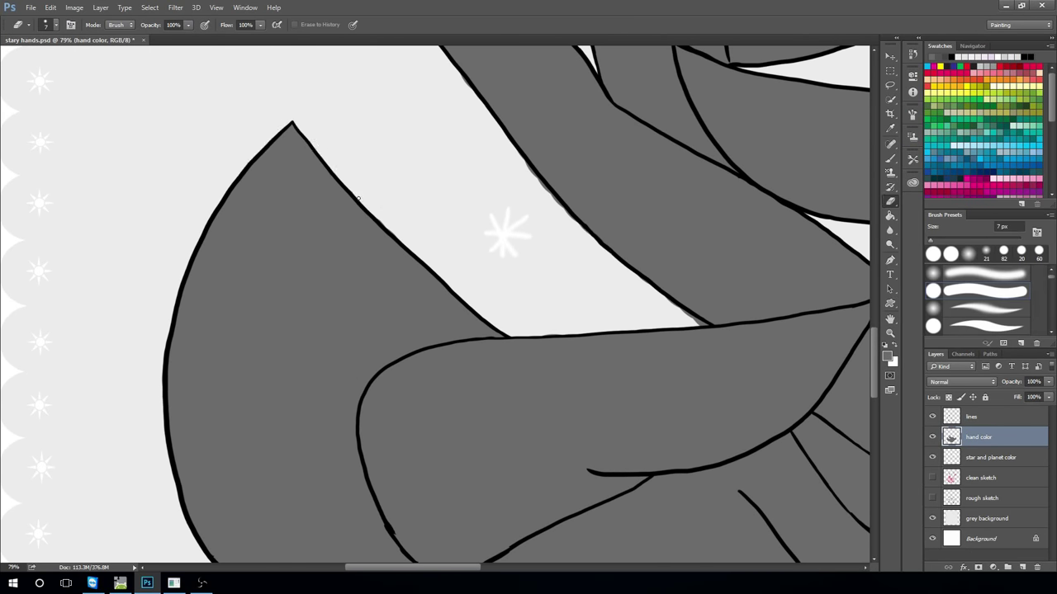
pyautogui.scroll(2, 540, 333)
pyautogui.hscroll(3, 540, 334)
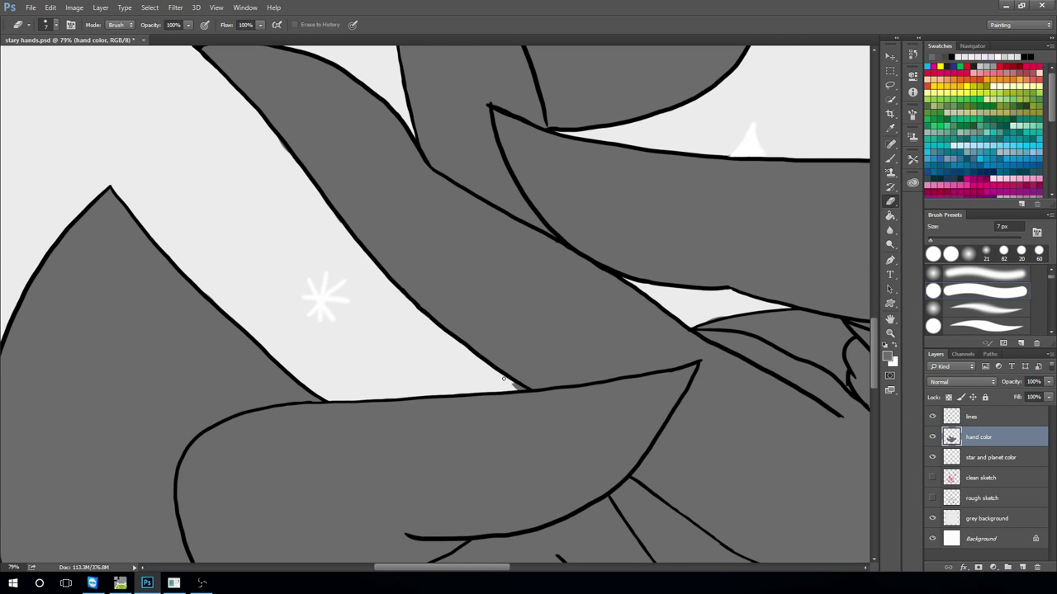
pyautogui.press('z')
pyautogui.hotkey('ctrl', '0')
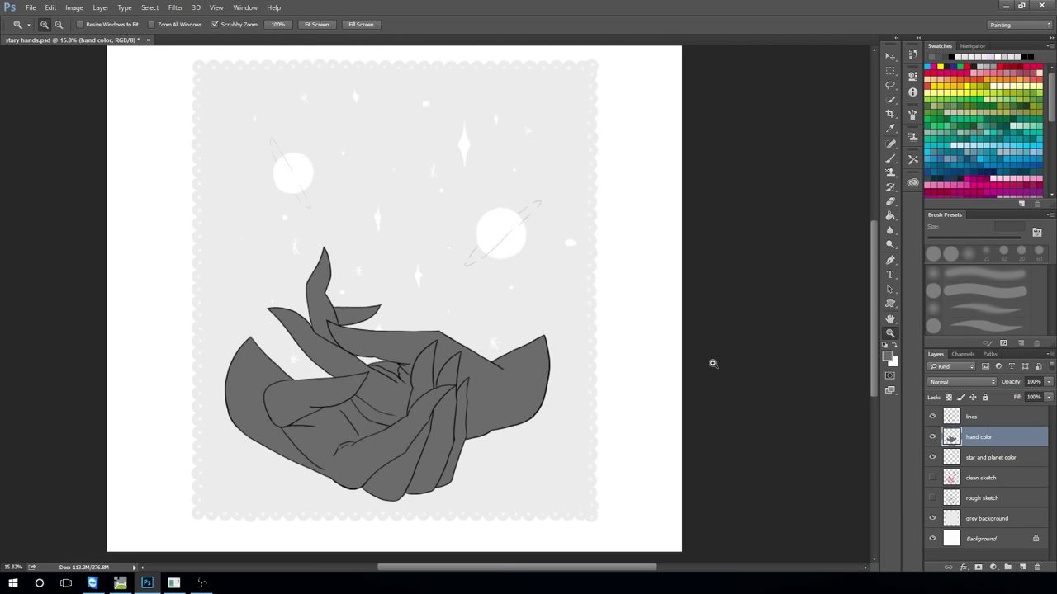
# Load the hands selection and check the painting colour and brush size settings
pyautogui.hotkey('alt', ']')
pyautogui.moveTo(431, 359); pyautogui.dragTo(784, 360)
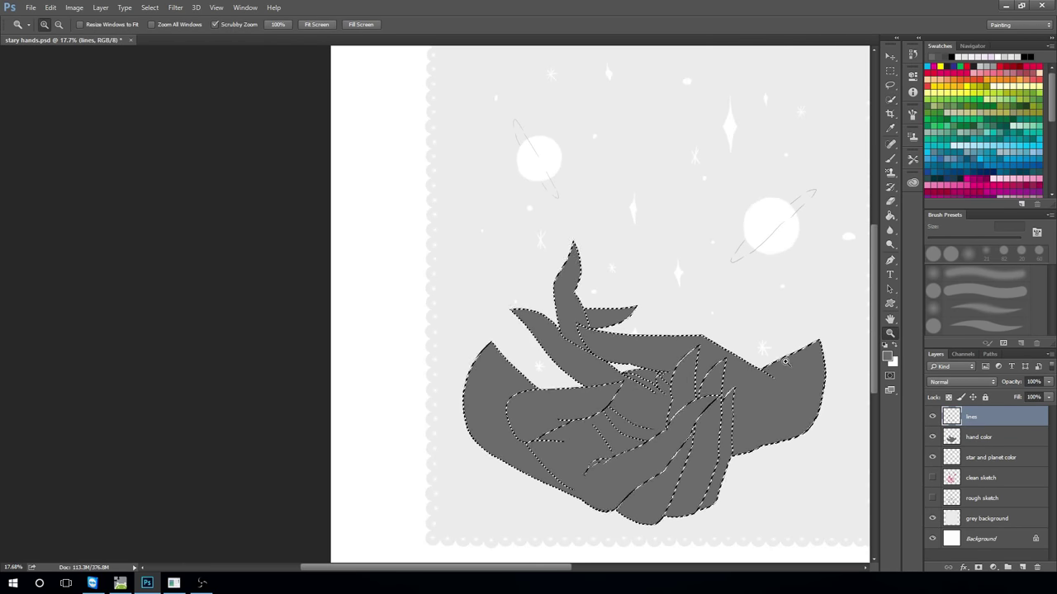
pyautogui.click(887, 356)
pyautogui.press('Return')
pyautogui.press('b')
pyautogui.rightClick(818, 324)
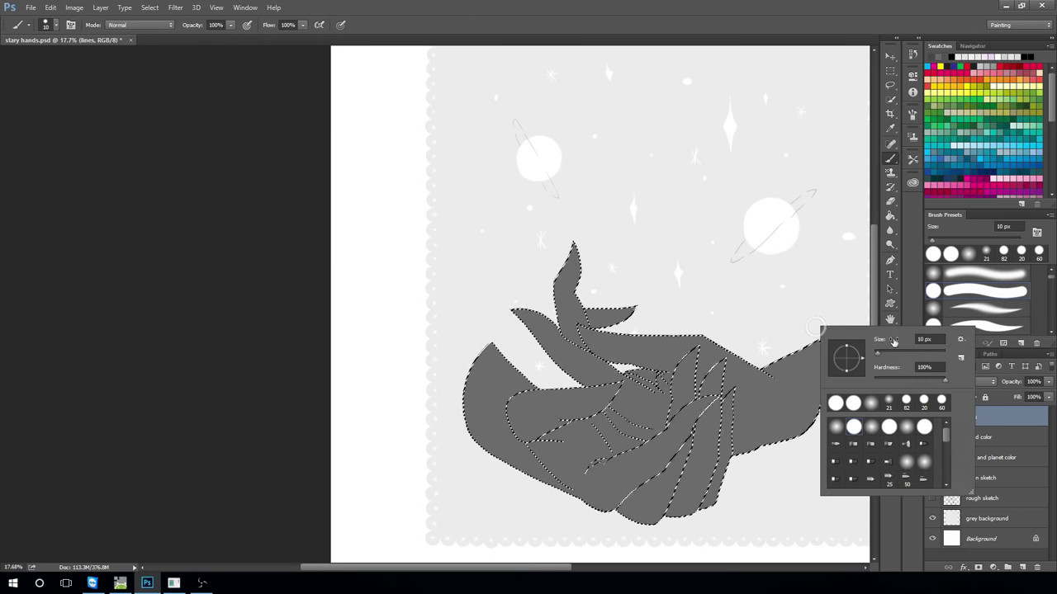
pyautogui.press('Return')
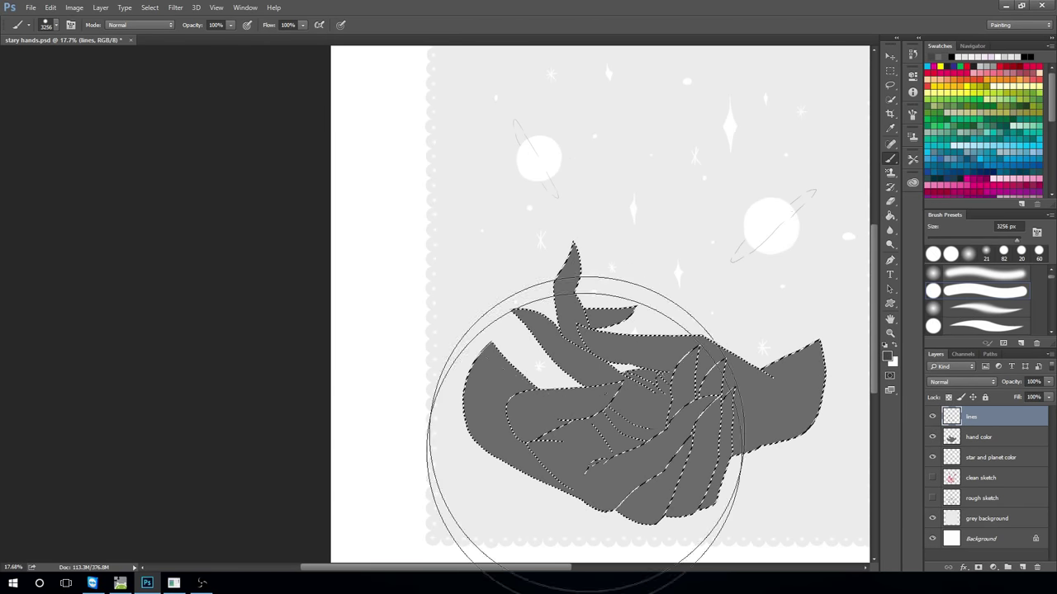
# Deselect the hands and zoom in on them
pyautogui.hotkey('ctrl', 'd')
pyautogui.press('l')
pyautogui.press('z')
pyautogui.moveTo(804, 366)
pyautogui.mouseDown()
pyautogui.moveTo(875, 337)
pyautogui.moveTo(817, 338)
pyautogui.mouseUp()
pyautogui.hotkey('alt', '[')
# Add a new layer named 'highlight and shadow' with Overlay blend mode
pyautogui.hotkey('ctrl', 'shift', 'alt', 'n')
pyautogui.doubleClick(979, 437)
pyautogui.write('highlight')
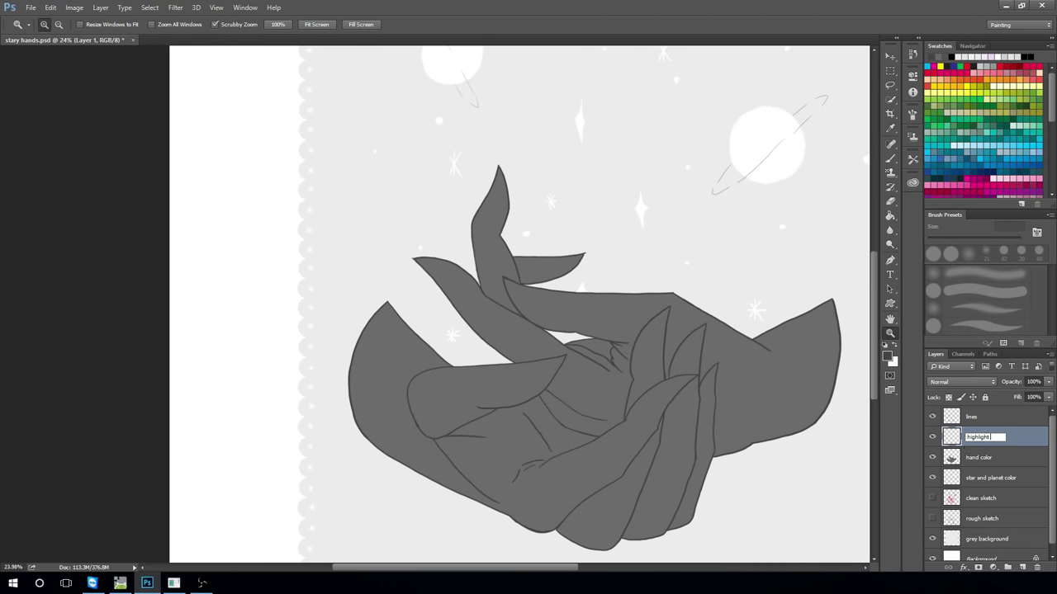
pyautogui.write('and shadow')
pyautogui.press('Return')
pyautogui.click(961, 382)
pyautogui.click(955, 273)
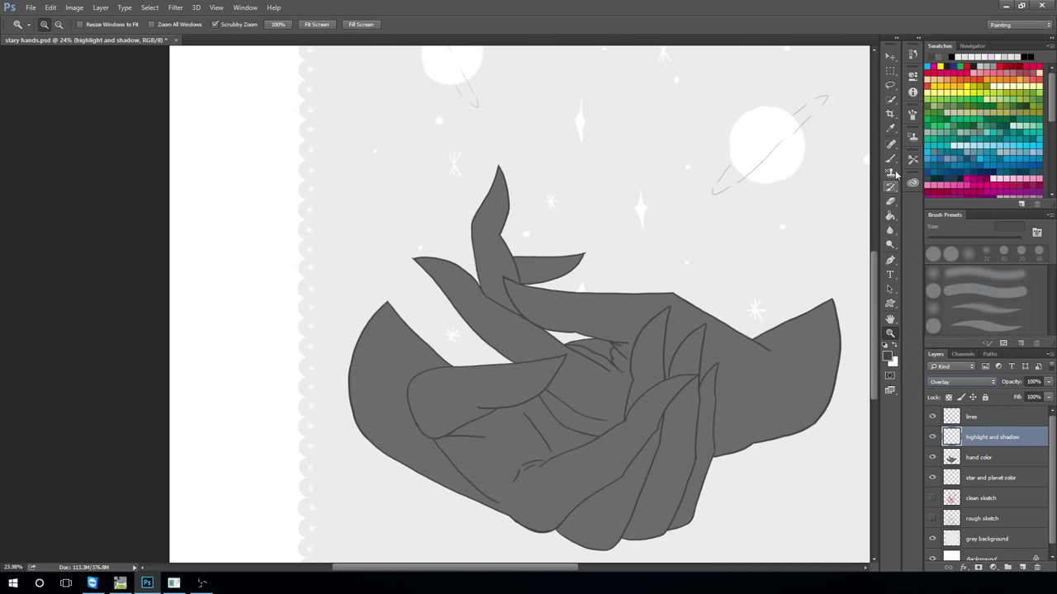
# Set up a soft brush and try a fingertip highlight, undoing the too-strong stroke
pyautogui.press('b')
pyautogui.rightClick(765, 240)
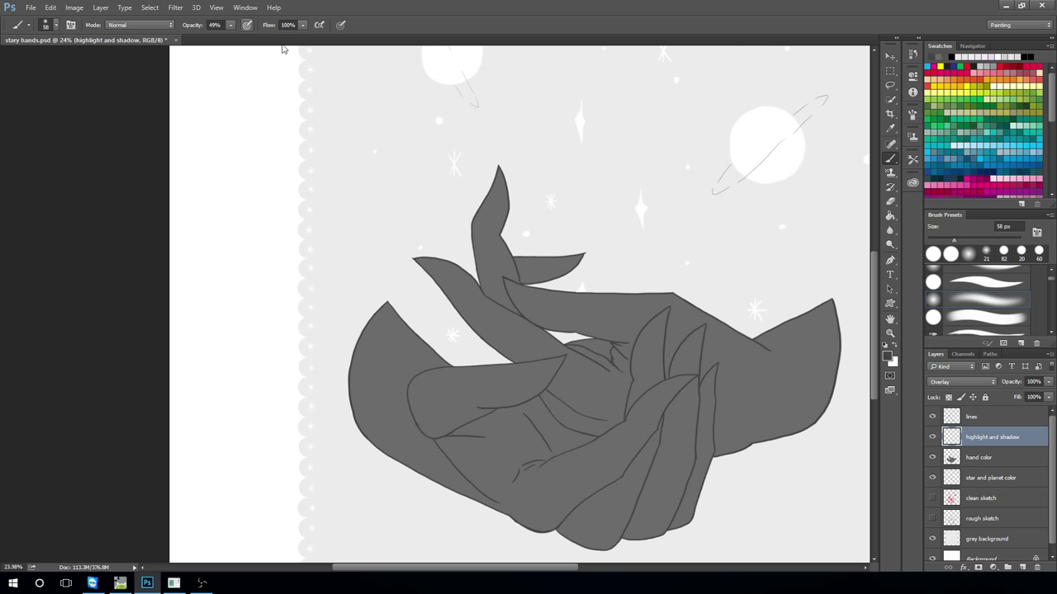
pyautogui.keyDown('alt'); pyautogui.scroll(3, 827, 488); pyautogui.keyUp('alt')
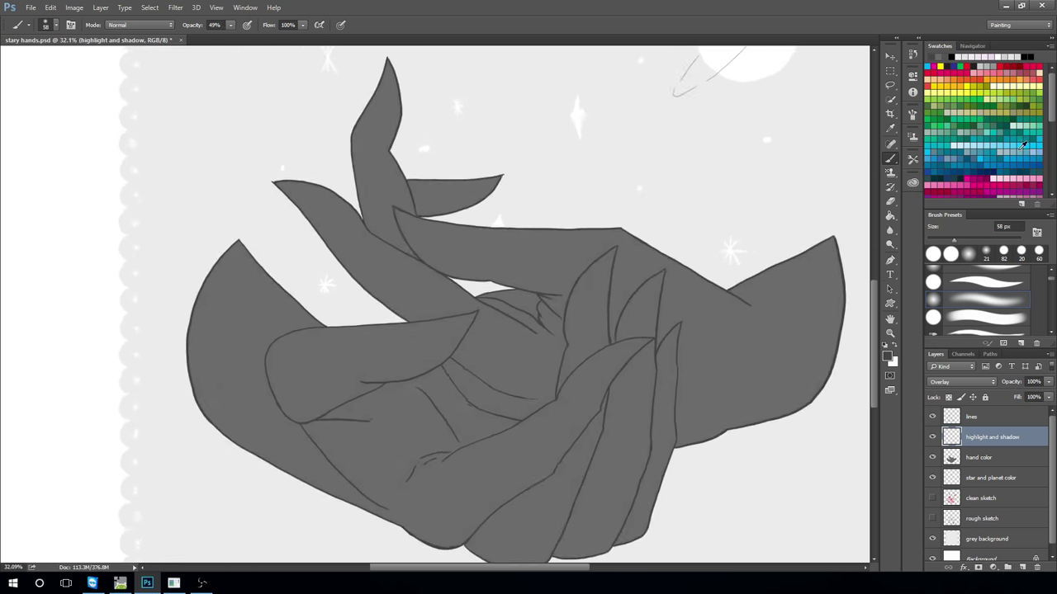
pyautogui.rightClick(665, 357)
pyautogui.press('Escape')
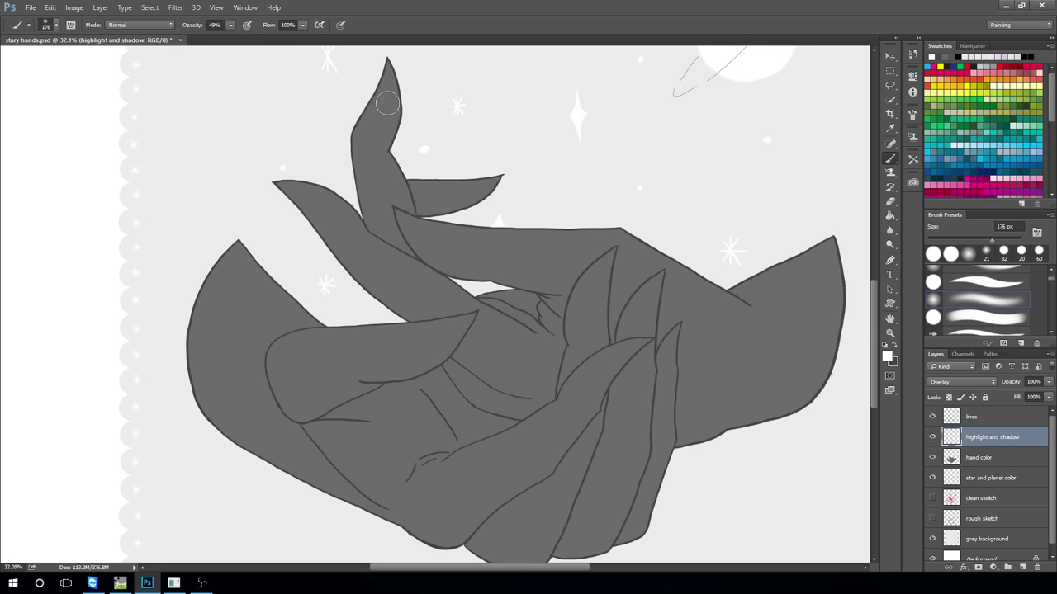
pyautogui.rightClick(385, 97)
pyautogui.moveTo(388, 76)
pyautogui.mouseDown()
pyautogui.moveTo(395, 116)
pyautogui.moveTo(390, 98)
pyautogui.mouseUp()
pyautogui.hotkey('ctrl', 'z')
# At 26% opacity, highlight the finger tops, right fingertip and lower finger edges
pyautogui.press('2')
pyautogui.press('6')
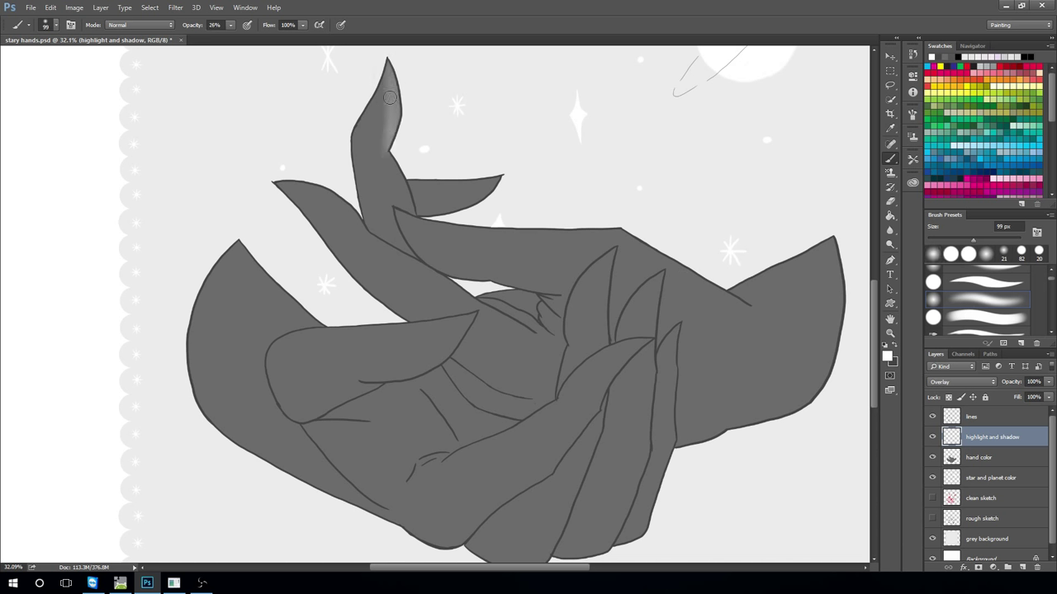
pyautogui.moveTo(410, 182); pyautogui.dragTo(494, 180)
pyautogui.moveTo(280, 185); pyautogui.dragTo(352, 226)
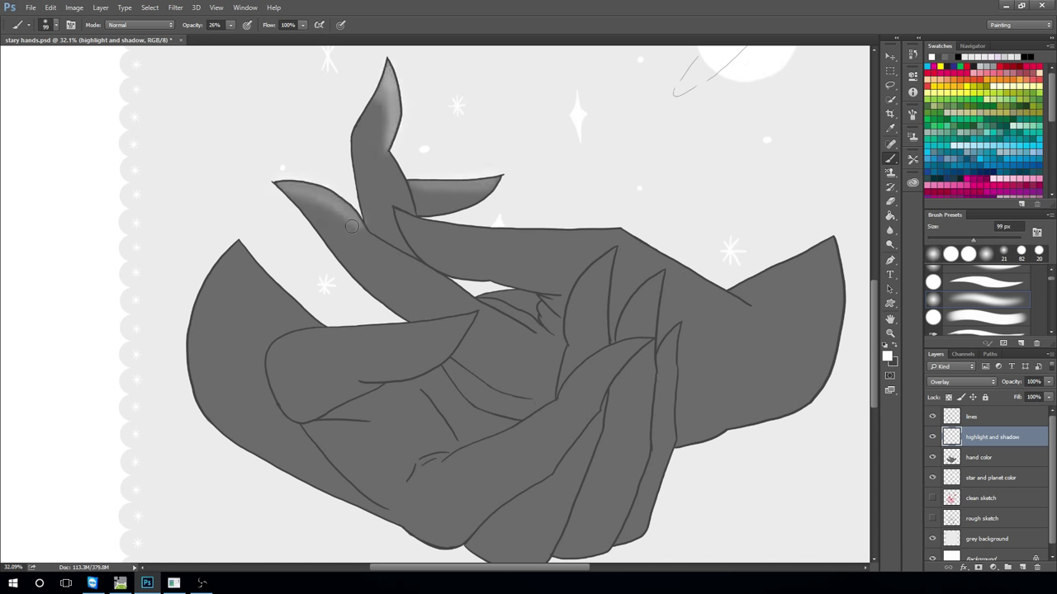
pyautogui.moveTo(419, 222)
pyautogui.mouseDown()
pyautogui.moveTo(611, 234)
pyautogui.moveTo(738, 304)
pyautogui.moveTo(553, 234)
pyautogui.mouseUp()
pyautogui.moveTo(612, 247); pyautogui.dragTo(588, 323)
pyautogui.moveTo(658, 278); pyautogui.dragTo(640, 340)
pyautogui.moveTo(568, 387); pyautogui.dragTo(629, 342)
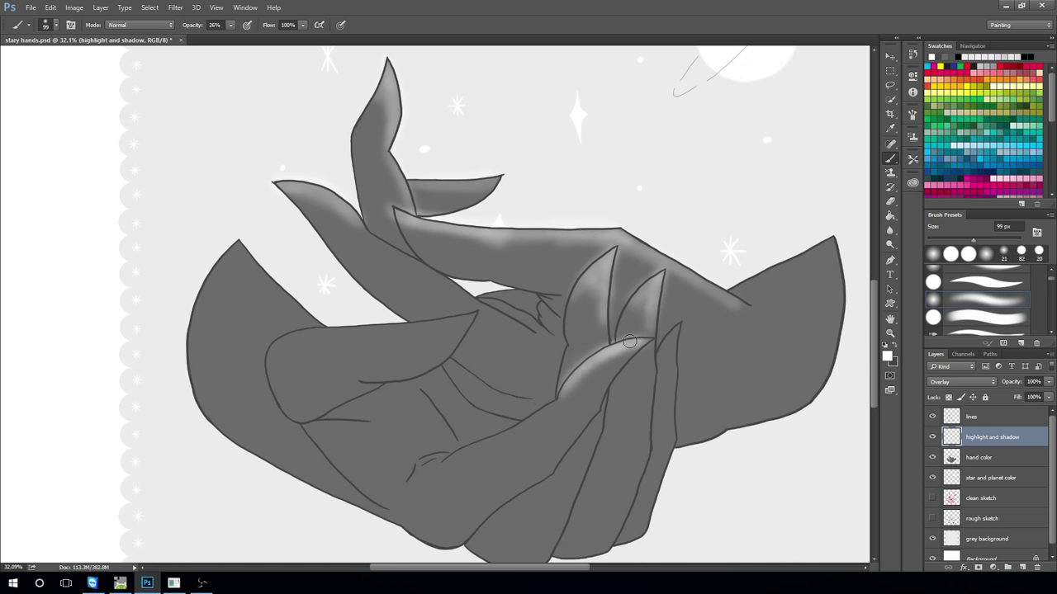
pyautogui.moveTo(451, 459); pyautogui.dragTo(508, 431)
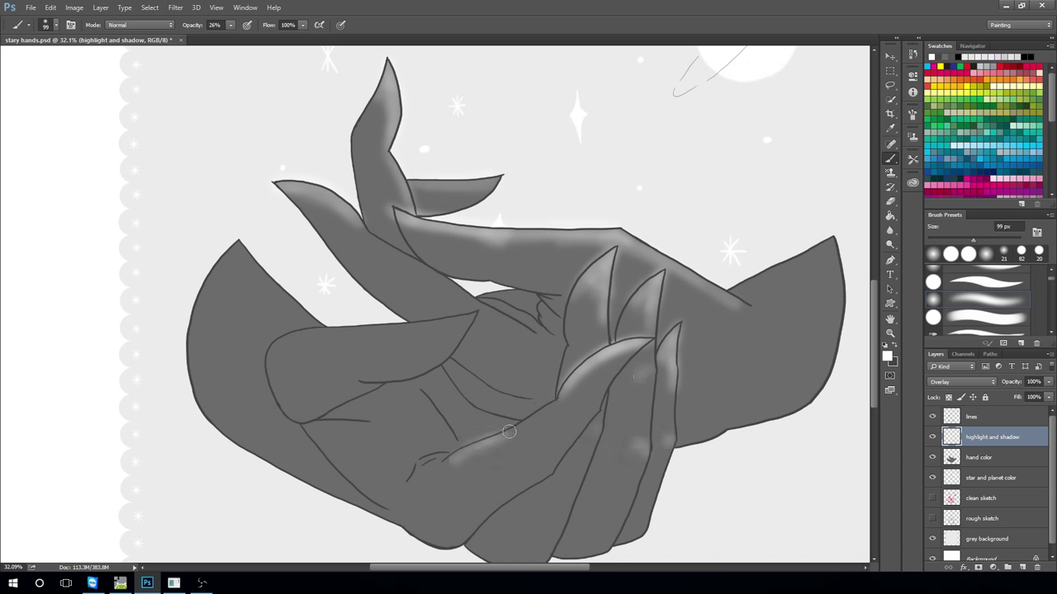
# Redo the upper-left hand highlight with a 154 px brush and highlight the upper right lobe
pyautogui.moveTo(358, 329)
pyautogui.mouseDown()
pyautogui.moveTo(470, 315)
pyautogui.moveTo(272, 351)
pyautogui.mouseUp()
pyautogui.moveTo(240, 241)
pyautogui.mouseDown()
pyautogui.moveTo(313, 322)
pyautogui.moveTo(244, 250)
pyautogui.moveTo(207, 312)
pyautogui.moveTo(225, 274)
pyautogui.mouseUp()
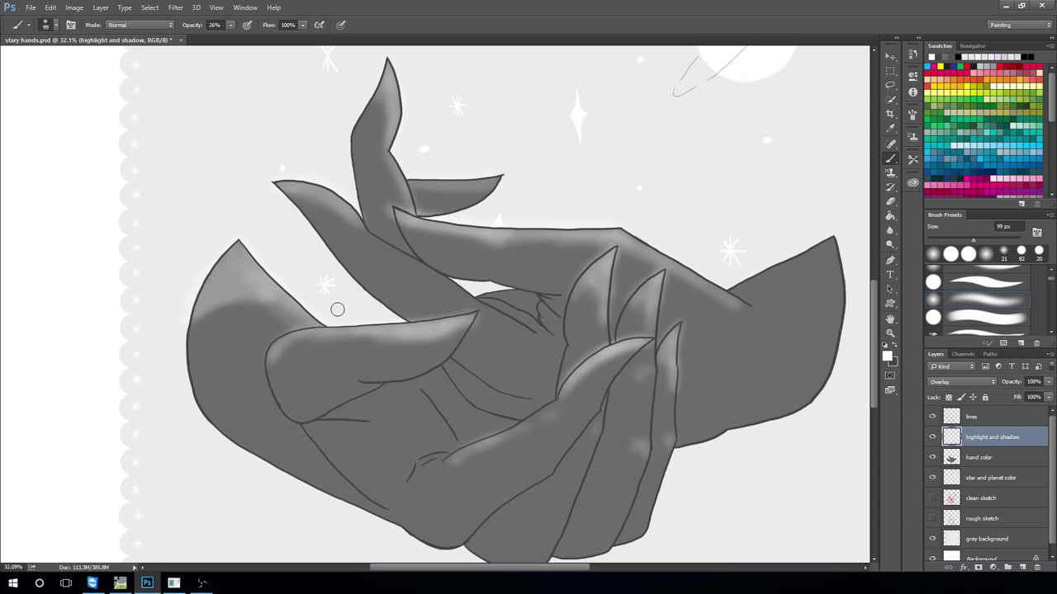
pyautogui.hotkey('ctrl', 'alt', 'z')
pyautogui.hotkey('ctrl', 'alt', 'z')
pyautogui.hotkey('ctrl', 'alt', 'z')
pyautogui.moveTo(289, 299)
pyautogui.mouseDown()
pyautogui.moveTo(196, 278)
pyautogui.moveTo(314, 322)
pyautogui.mouseUp()
pyautogui.moveTo(198, 309)
pyautogui.mouseDown()
pyautogui.moveTo(236, 267)
pyautogui.moveTo(259, 308)
pyautogui.mouseUp()
pyautogui.hotkey('ctrl', 'alt', 'z')
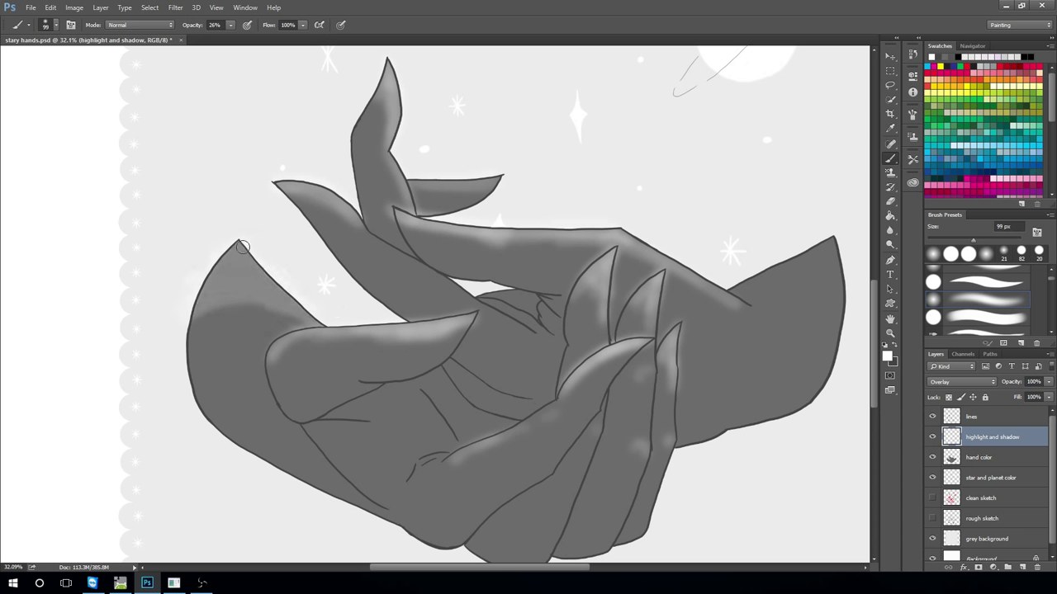
pyautogui.hotkey('shift', '7')
pyautogui.hotkey('shift', '1')
pyautogui.moveTo(243, 240)
pyautogui.mouseDown()
pyautogui.moveTo(216, 284)
pyautogui.moveTo(276, 347)
pyautogui.moveTo(261, 442)
pyautogui.mouseUp()
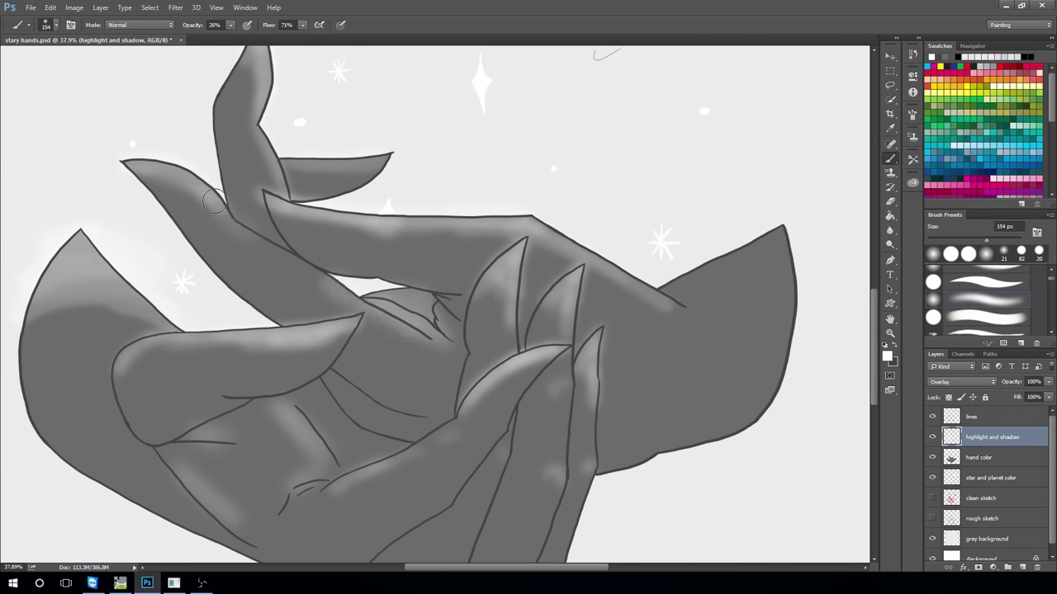
pyautogui.moveTo(673, 293)
pyautogui.mouseDown()
pyautogui.moveTo(788, 265)
pyautogui.moveTo(727, 331)
pyautogui.moveTo(779, 245)
pyautogui.mouseUp()
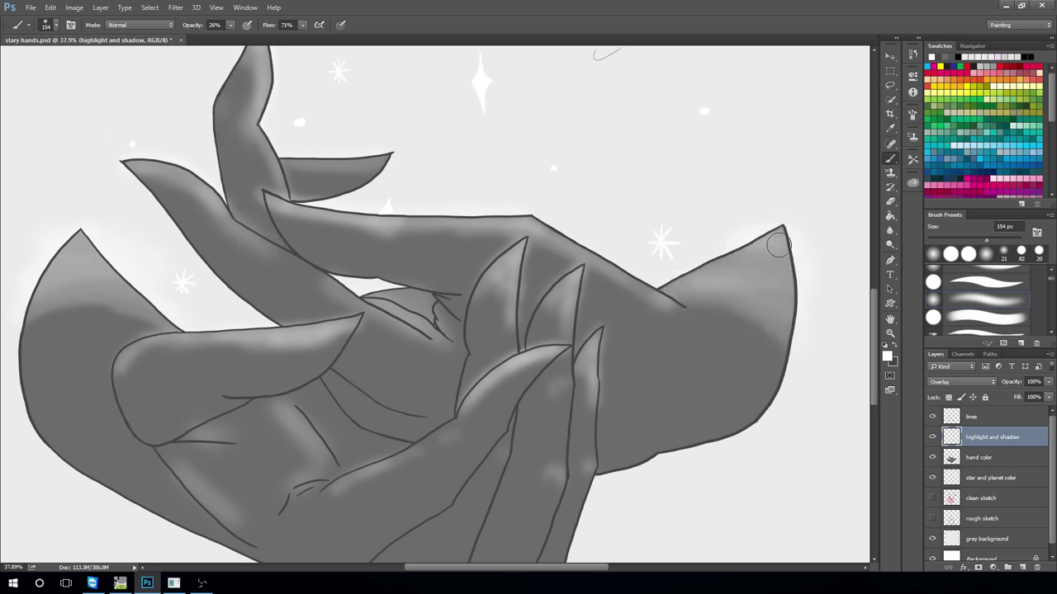
# Pick a dark shading colour and shade the lower right hand and under the finger edge
pyautogui.click(888, 356)
pyautogui.click(632, 141)
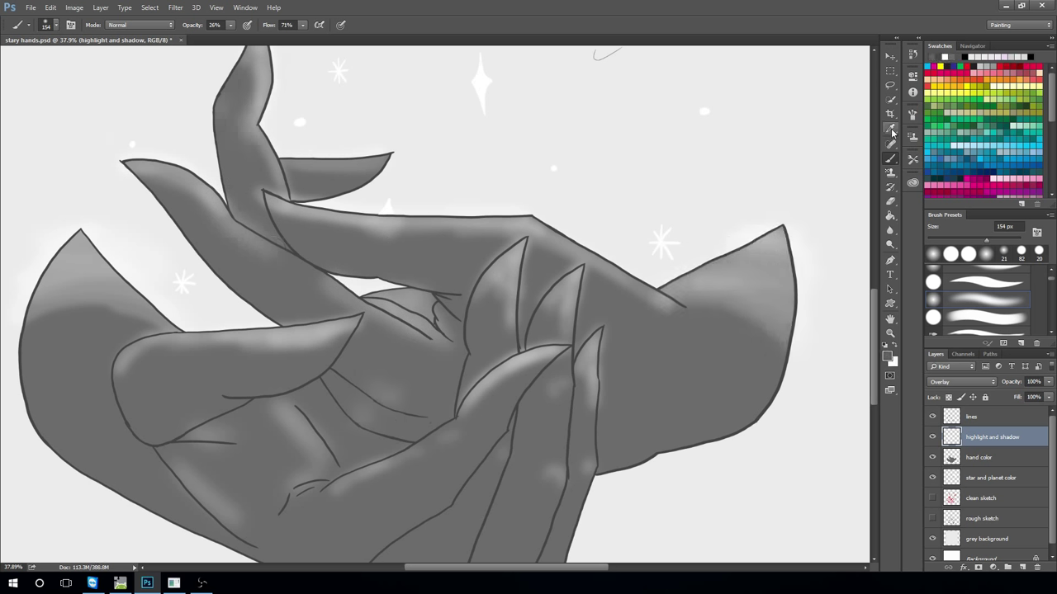
pyautogui.click(888, 355)
pyautogui.click(627, 140)
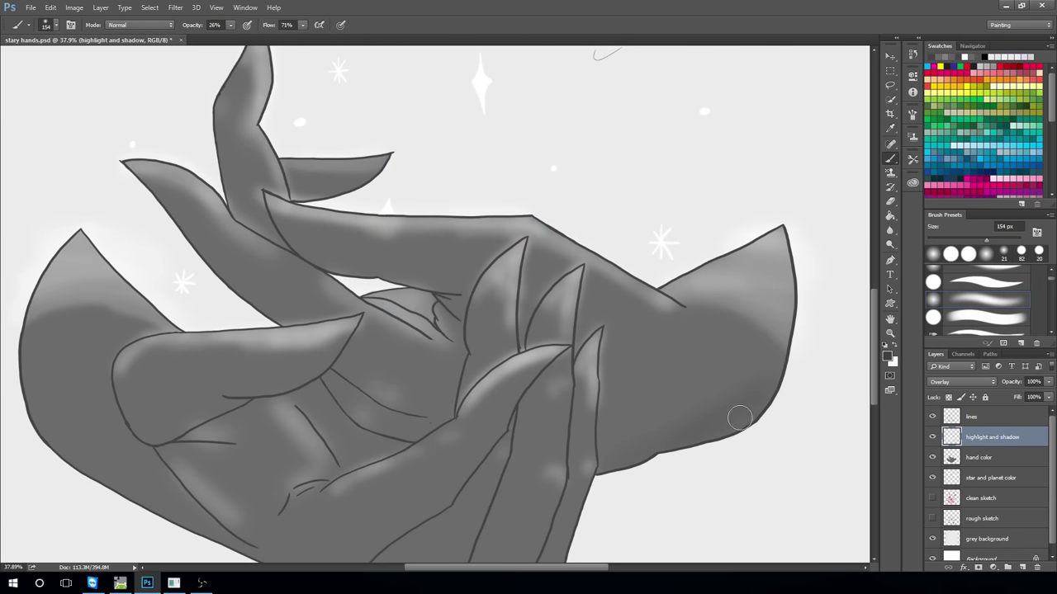
pyautogui.moveTo(738, 415); pyautogui.dragTo(634, 438)
pyautogui.press('[')
pyautogui.press('[')
pyautogui.press('[')
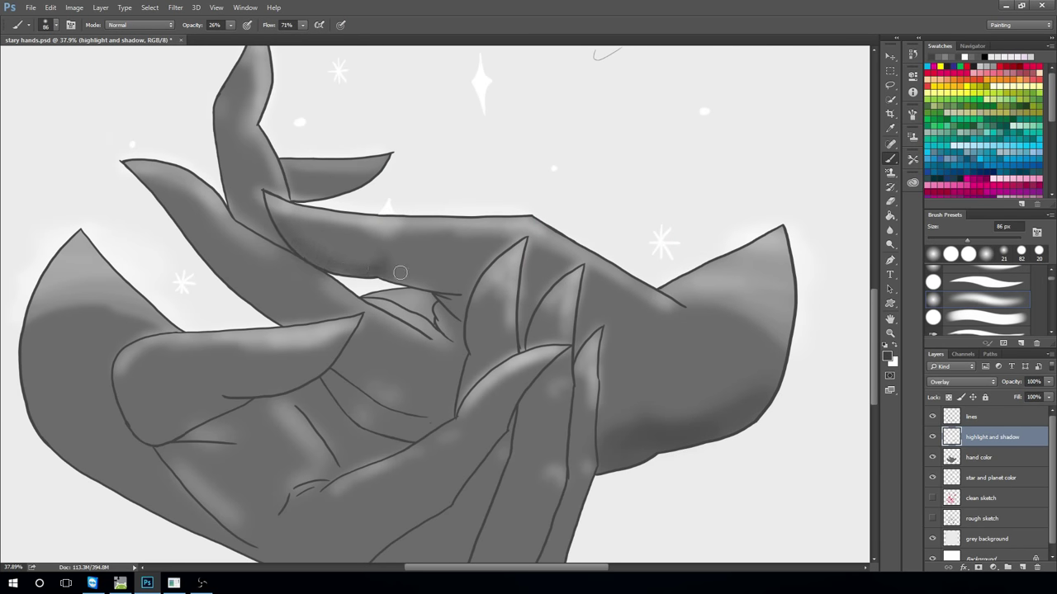
pyautogui.moveTo(399, 272); pyautogui.dragTo(459, 290)
# Darken the lower finger, palm edges, thumb crease and upper-left finger underside
pyautogui.scroll(-3, 557, 395)
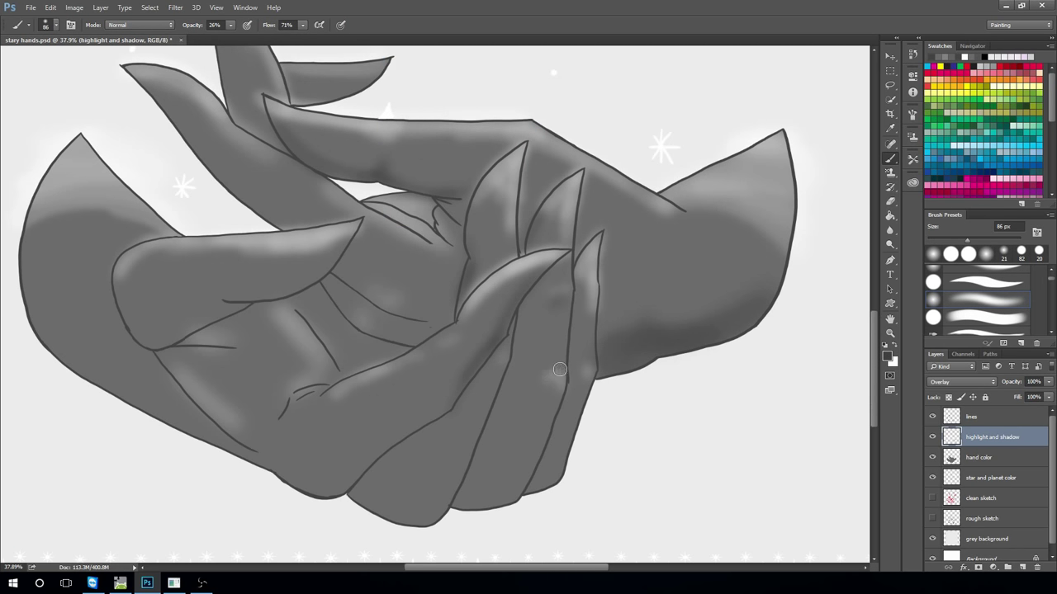
pyautogui.moveTo(528, 297); pyautogui.dragTo(478, 496)
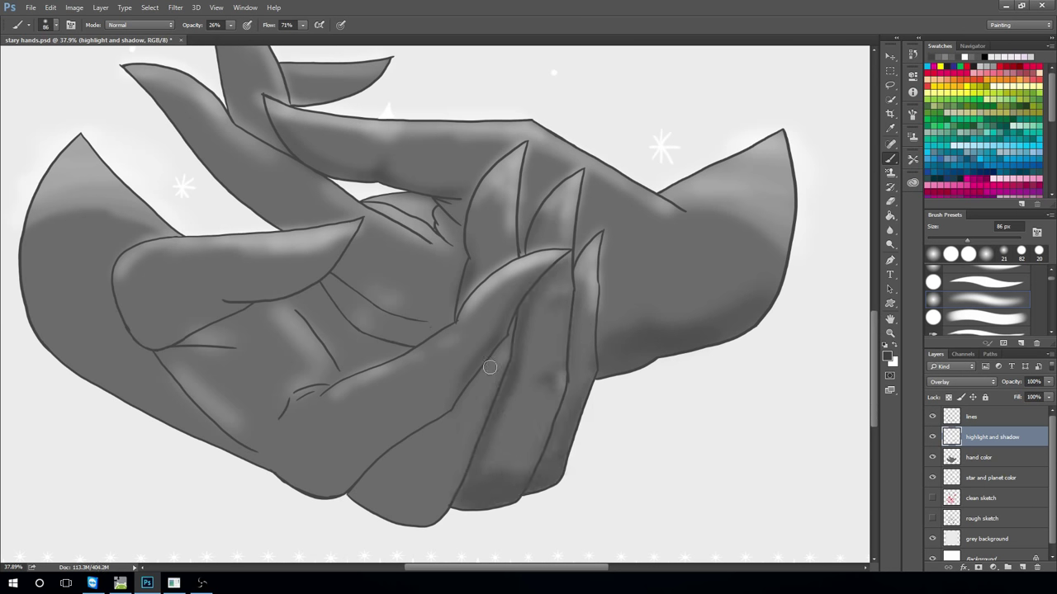
pyautogui.moveTo(490, 366)
pyautogui.mouseDown()
pyautogui.moveTo(384, 483)
pyautogui.moveTo(429, 487)
pyautogui.mouseUp()
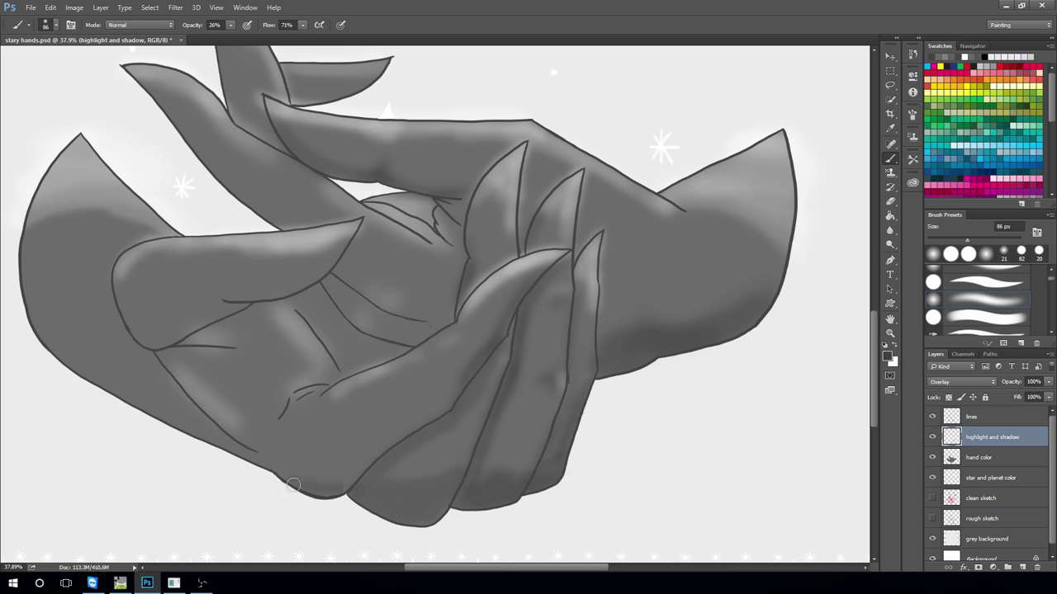
pyautogui.moveTo(293, 484)
pyautogui.mouseDown()
pyautogui.moveTo(377, 443)
pyautogui.moveTo(356, 474)
pyautogui.mouseUp()
pyautogui.moveTo(42, 328); pyautogui.dragTo(278, 471)
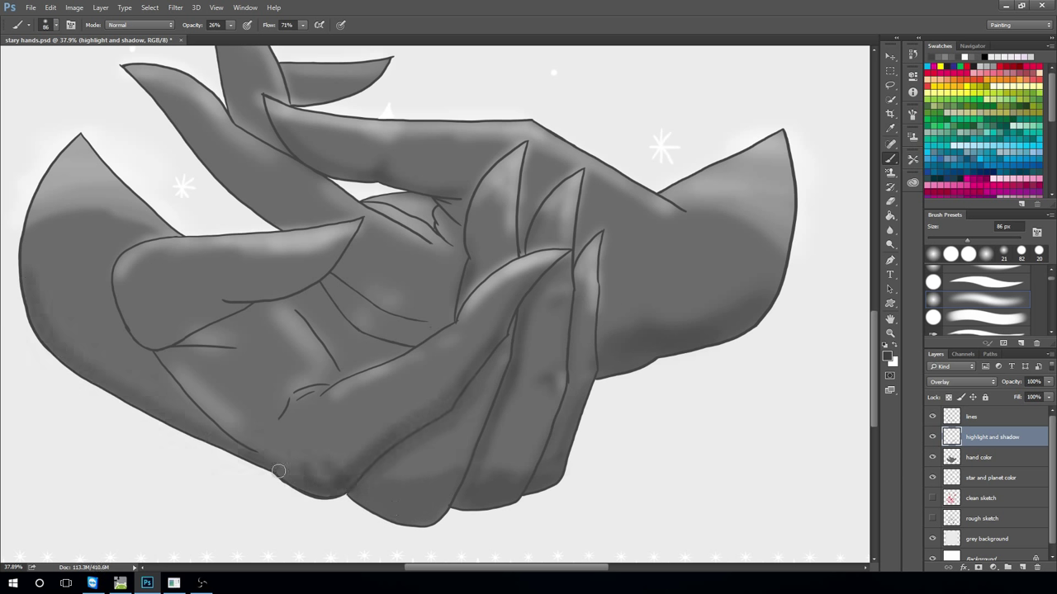
pyautogui.moveTo(328, 269); pyautogui.dragTo(165, 343)
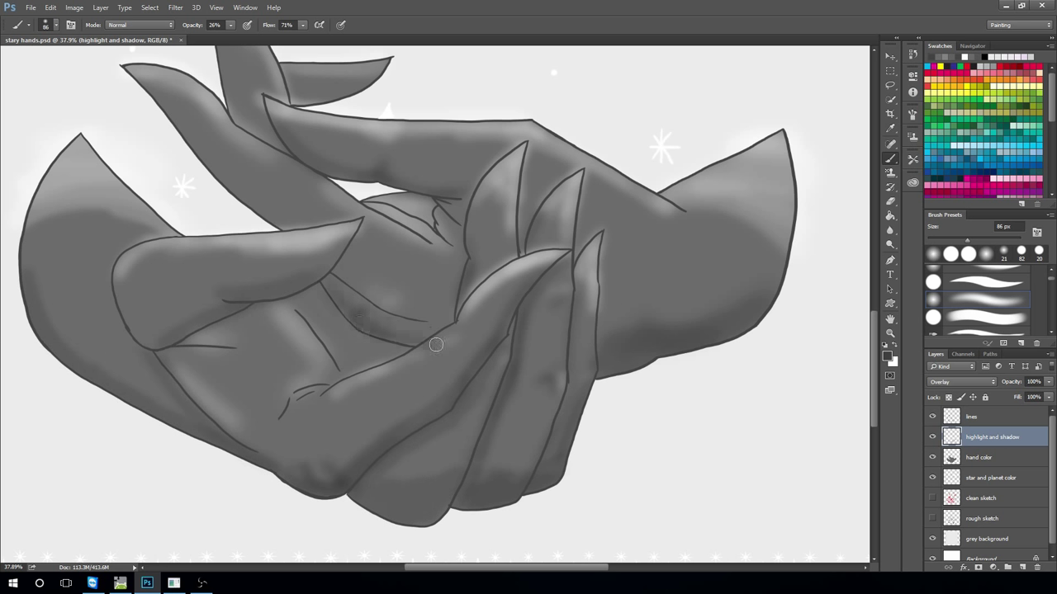
pyautogui.moveTo(436, 345); pyautogui.dragTo(346, 281)
pyautogui.moveTo(285, 224); pyautogui.dragTo(215, 170)
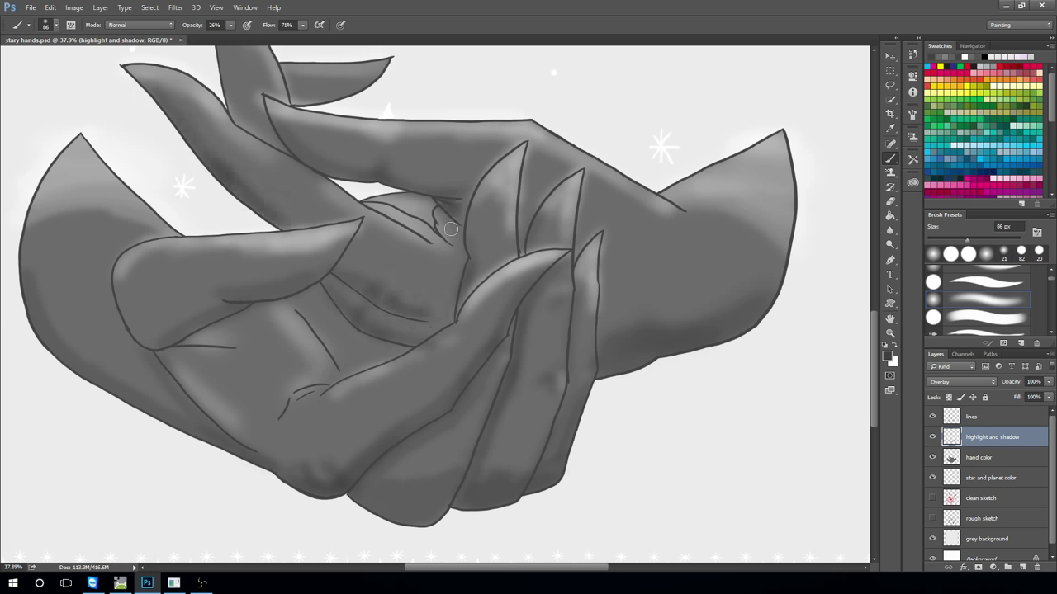
pyautogui.press('[')
pyautogui.press('[')
pyautogui.press('[')
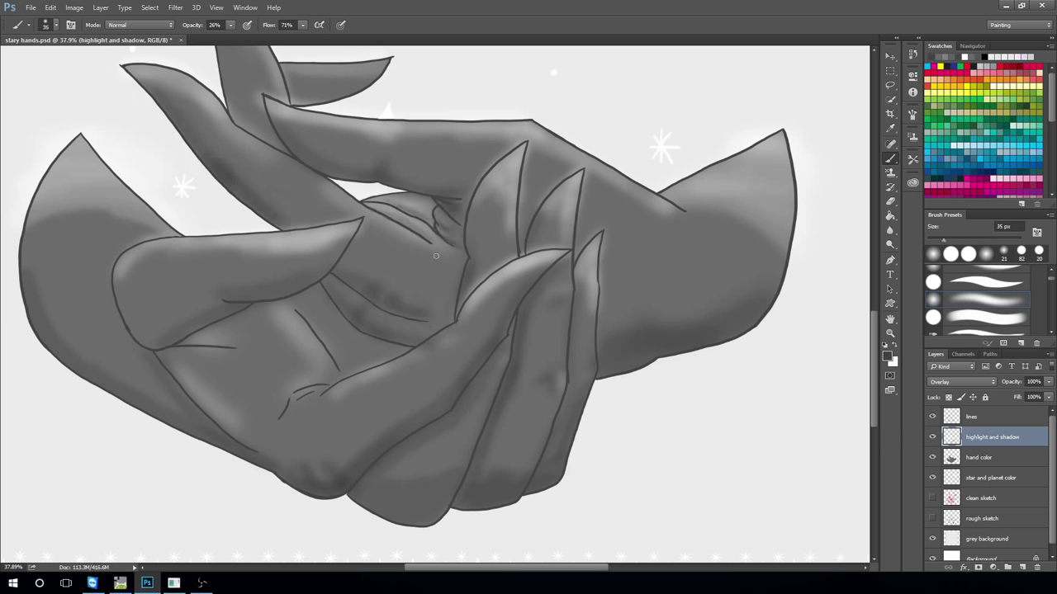
# Resize the brush, re-zoom on the hands and paint light strokes around the palm
pyautogui.rightClick(409, 322)
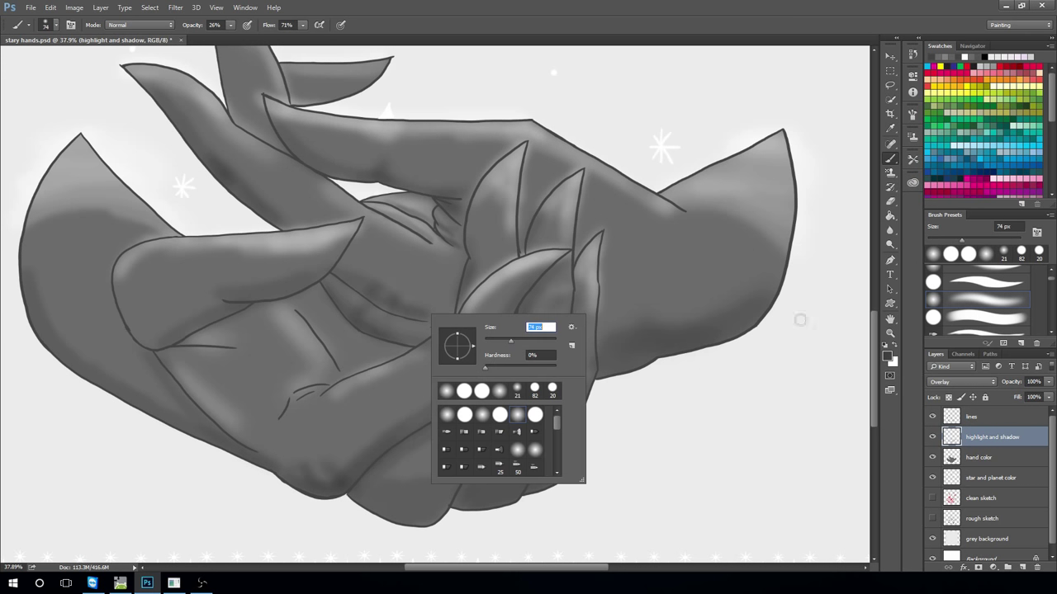
pyautogui.press('Escape')
pyautogui.press('z')
pyautogui.scroll(-5, 790, 366)
pyautogui.scroll(5, 476, 381)
pyautogui.scroll(-4, 477, 382)
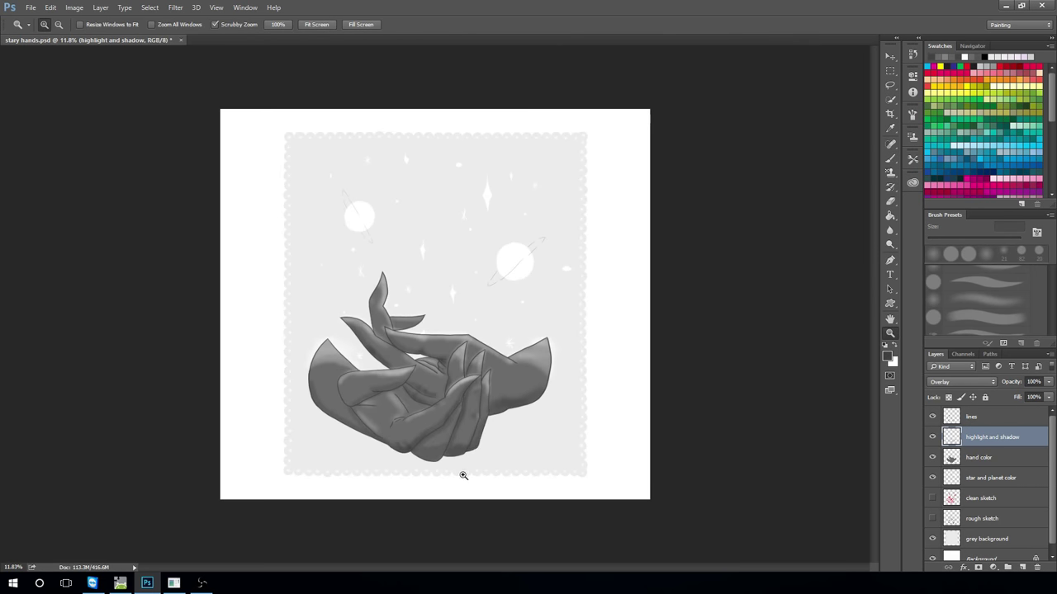
pyautogui.scroll(5, 462, 471)
pyautogui.press('b')
pyautogui.moveTo(413, 314); pyautogui.dragTo(397, 342)
pyautogui.moveTo(463, 264); pyautogui.dragTo(515, 282)
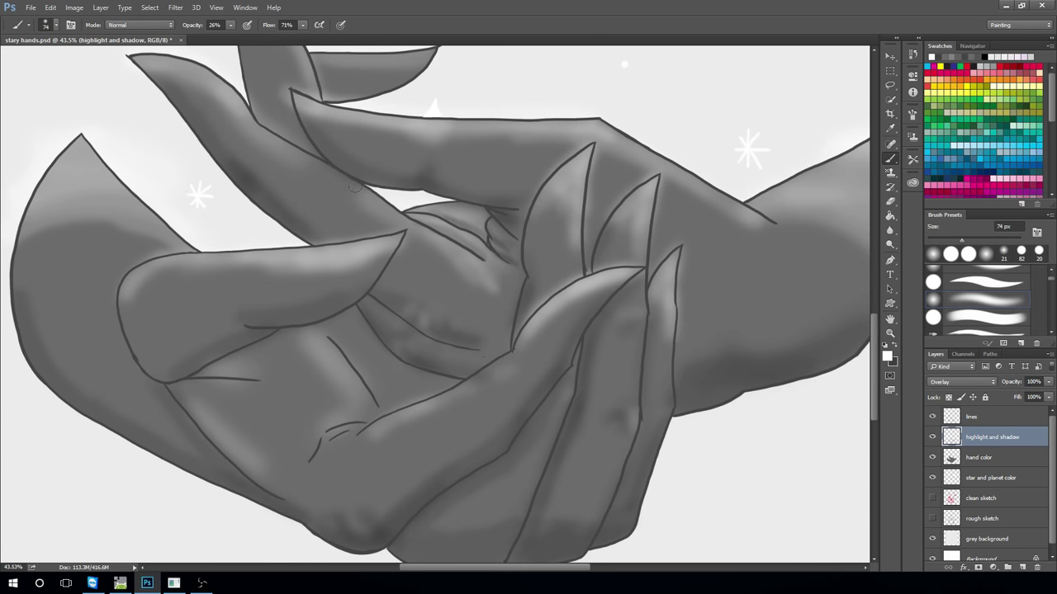
# Set the white brush to 129 px with 41% flow and 12% opacity
pyautogui.press('z')
pyautogui.scroll(-5, 764, 317)
pyautogui.press('b')
pyautogui.rightClick(522, 396)
pyautogui.press('Escape')
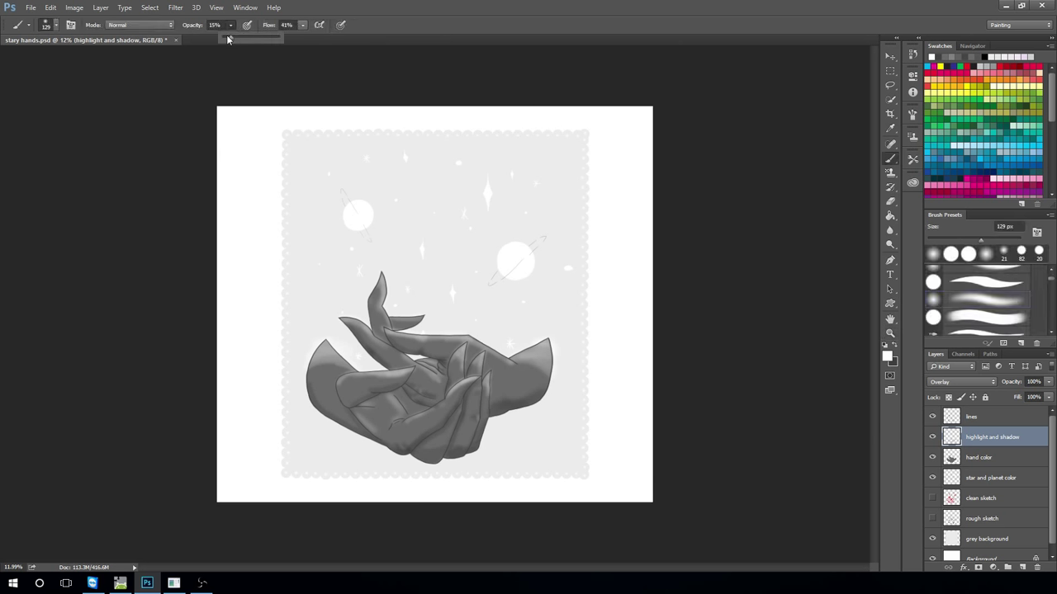
pyautogui.scroll(3, 323, 368)
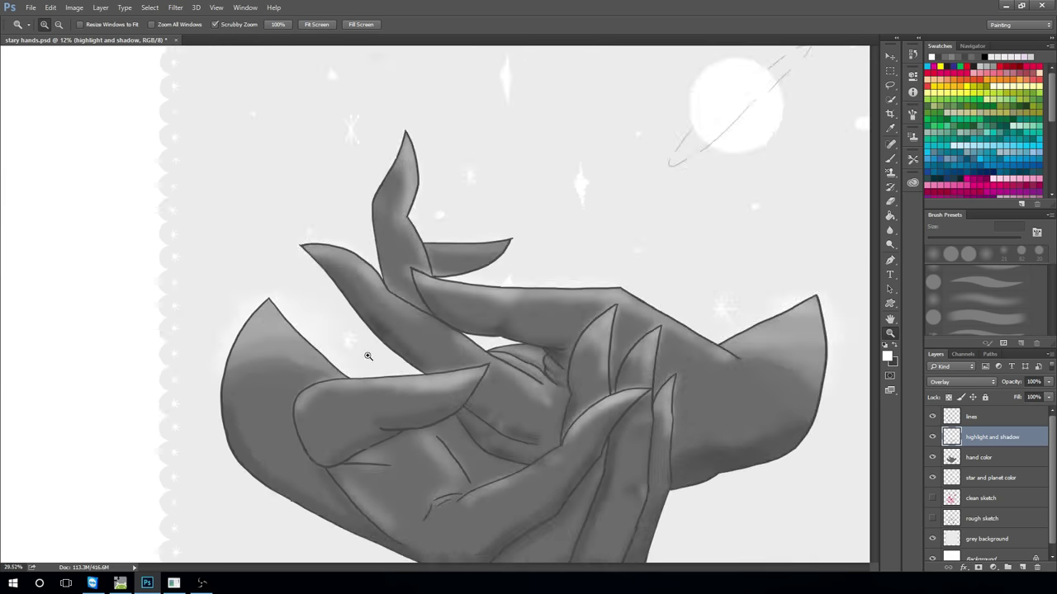
pyautogui.scroll(1, 366, 354)
# Paint soft 12%-opacity highlights on the left hand, the finger's top edge and the lower finger edge
pyautogui.press('1')
pyautogui.press('2')
pyautogui.moveTo(308, 369); pyautogui.dragTo(344, 320)
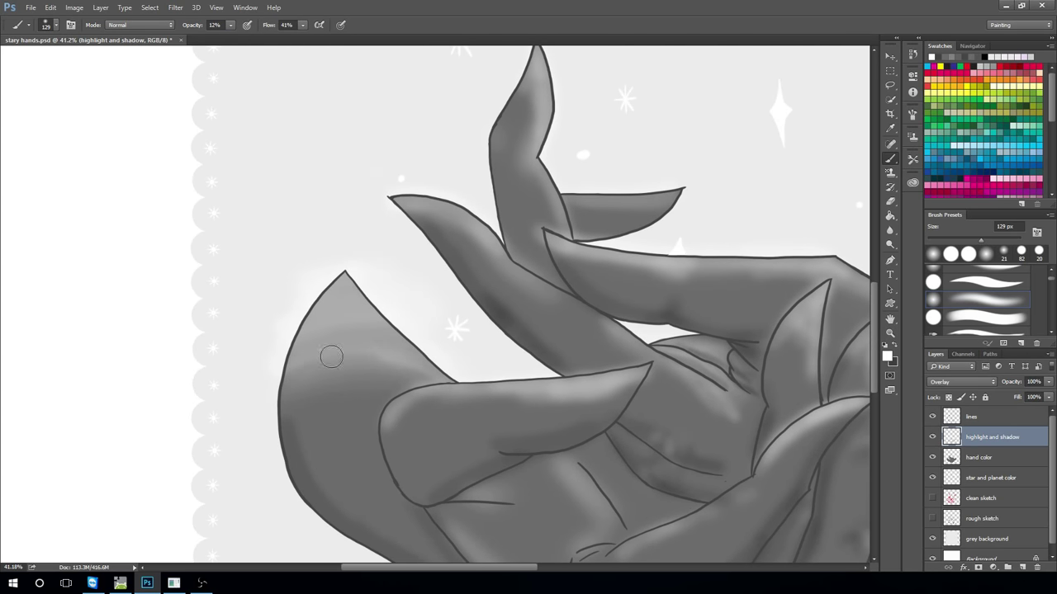
pyautogui.moveTo(397, 420); pyautogui.dragTo(495, 400)
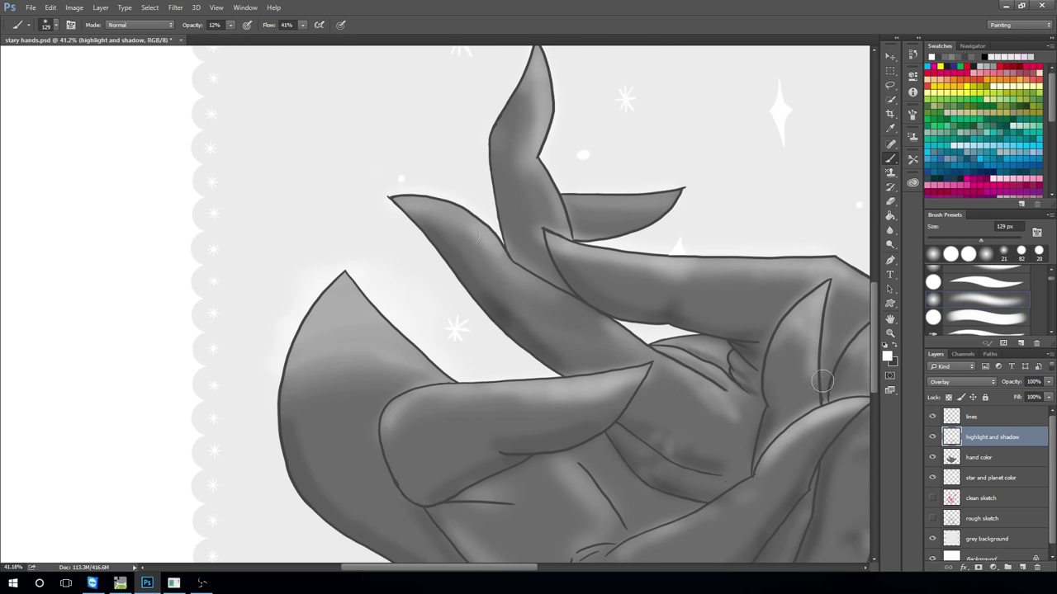
pyautogui.moveTo(821, 380); pyautogui.dragTo(658, 202)
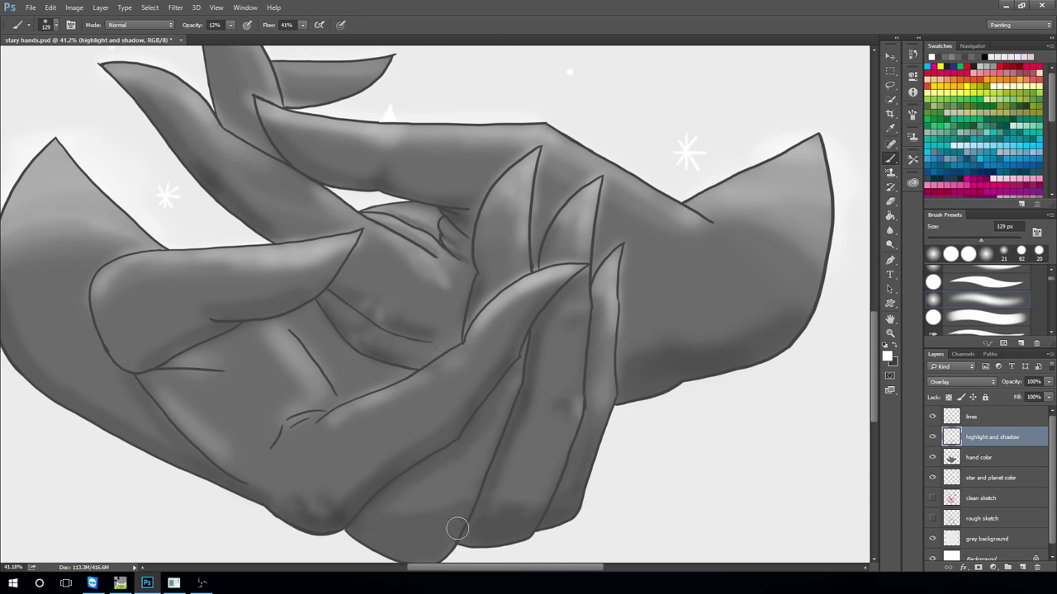
pyautogui.moveTo(472, 477); pyautogui.dragTo(399, 509)
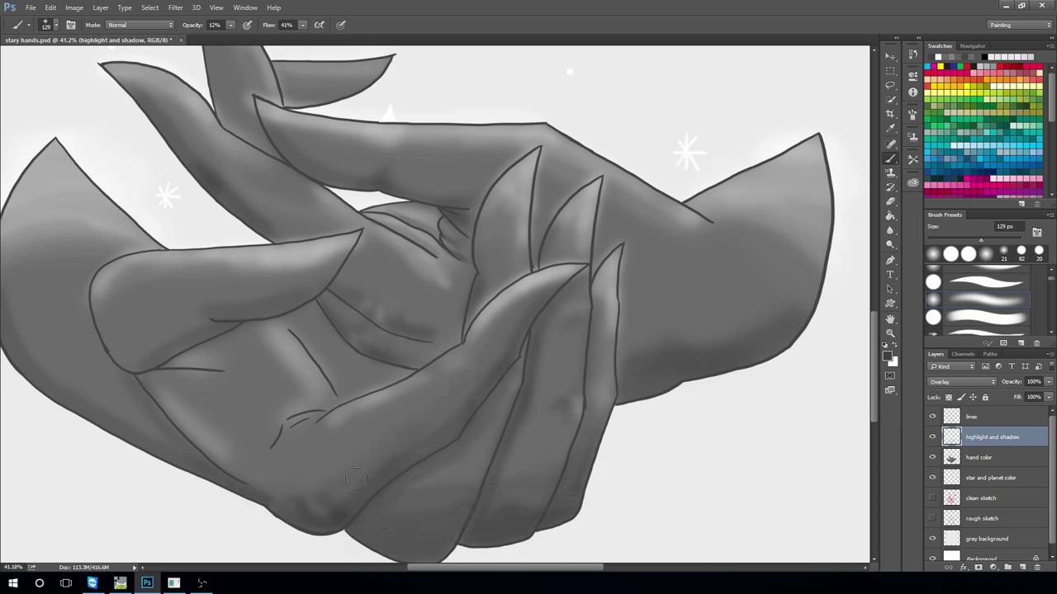
pyautogui.press('r')
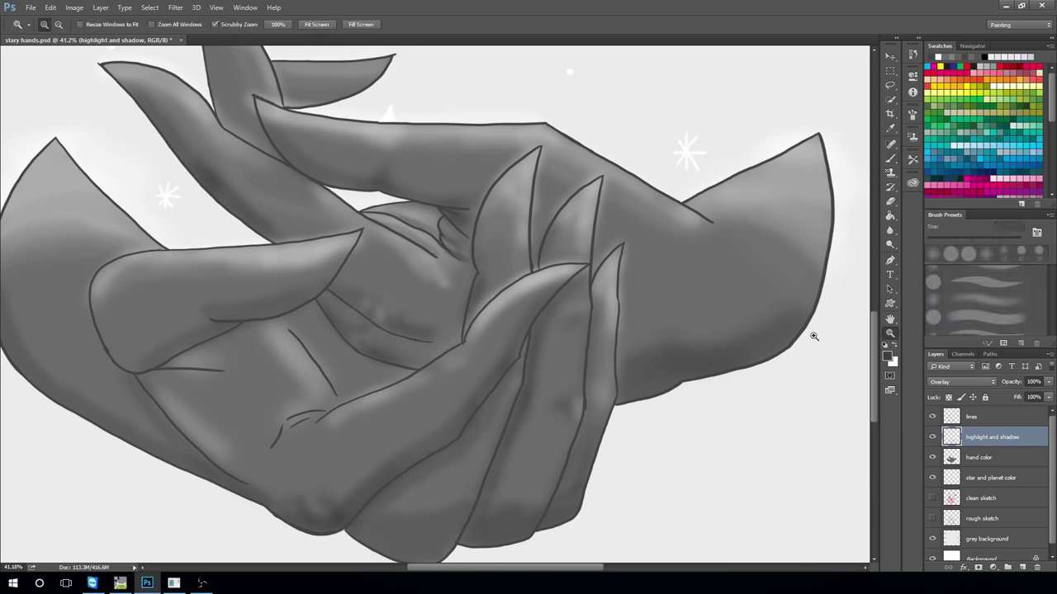
pyautogui.scroll(-1, 812, 333)
# Enlarge the Blur tool brush to 195 px
pyautogui.rightClick(401, 432)
pyautogui.moveTo(463, 431); pyautogui.dragTo(482, 430)
pyautogui.press('Return')
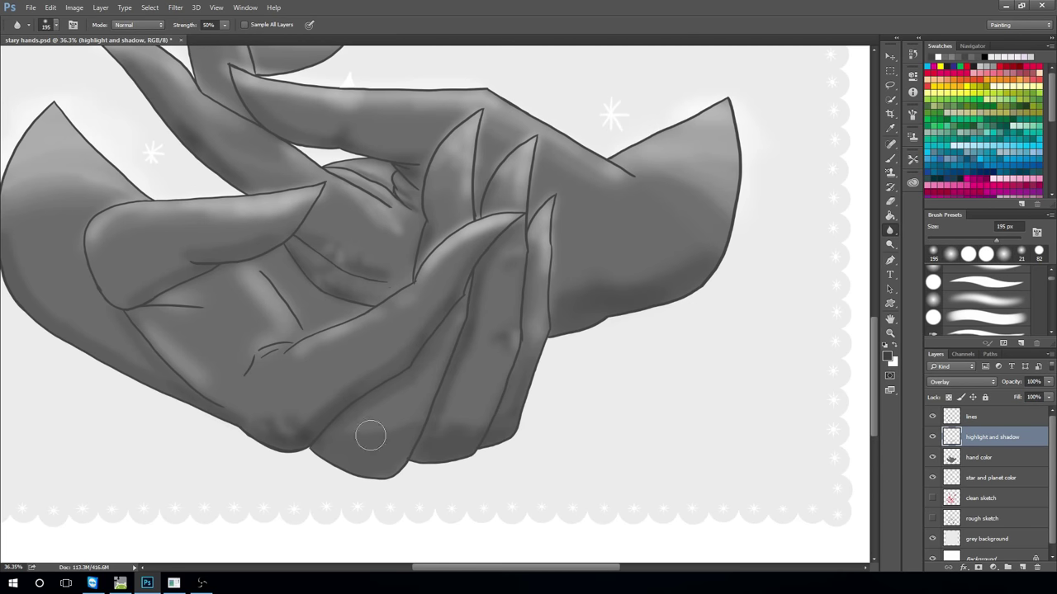
pyautogui.press('b')
pyautogui.scroll(3, 388, 406)
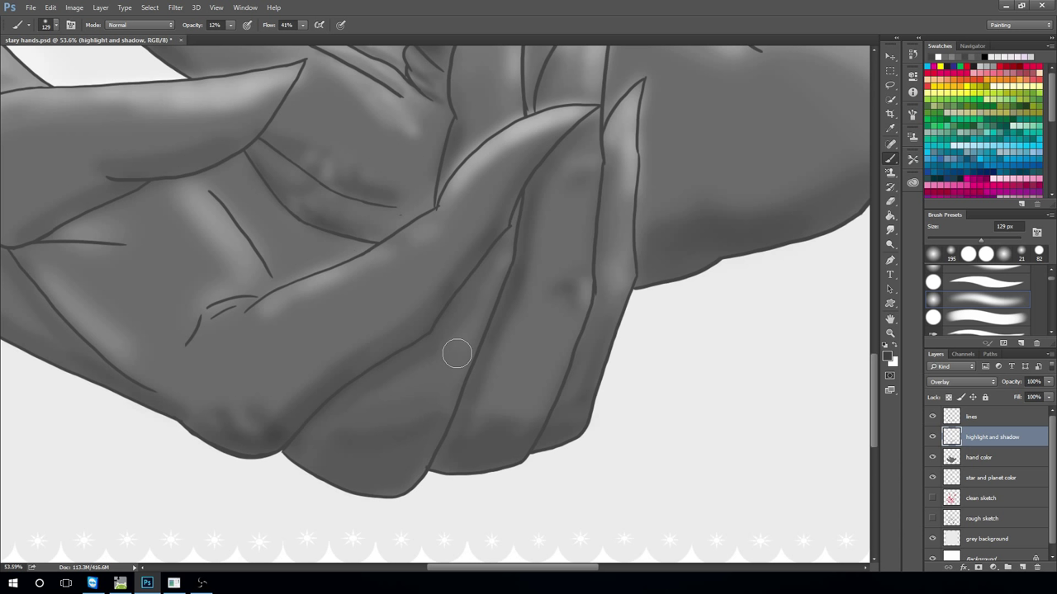
# Set the Smudge brush to 80 px, then zoom out to see the whole illustration
pyautogui.press('r')
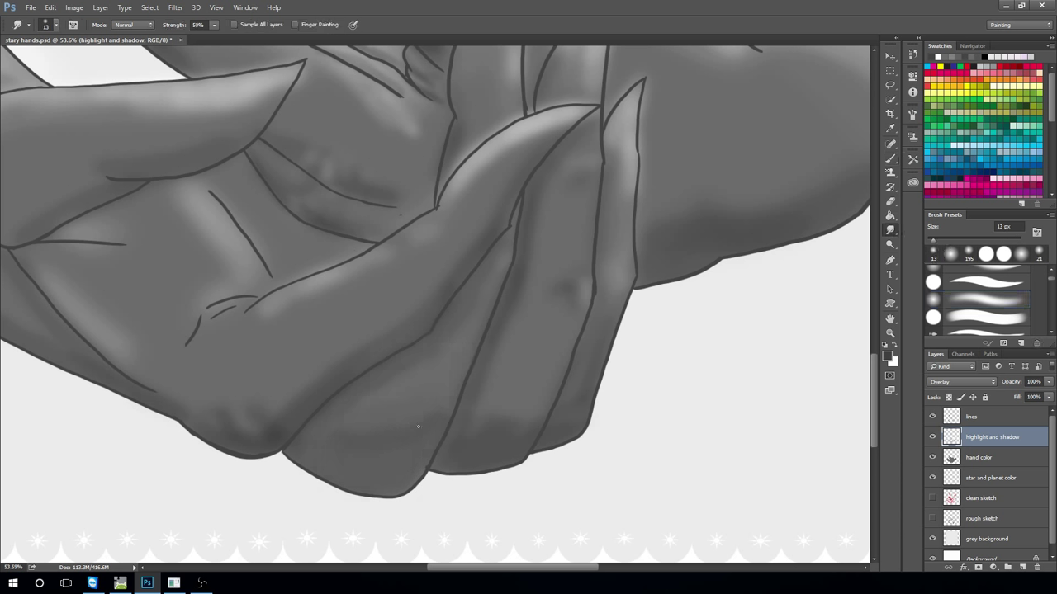
pyautogui.rightClick(417, 406)
pyautogui.moveTo(528, 421); pyautogui.dragTo(500, 420)
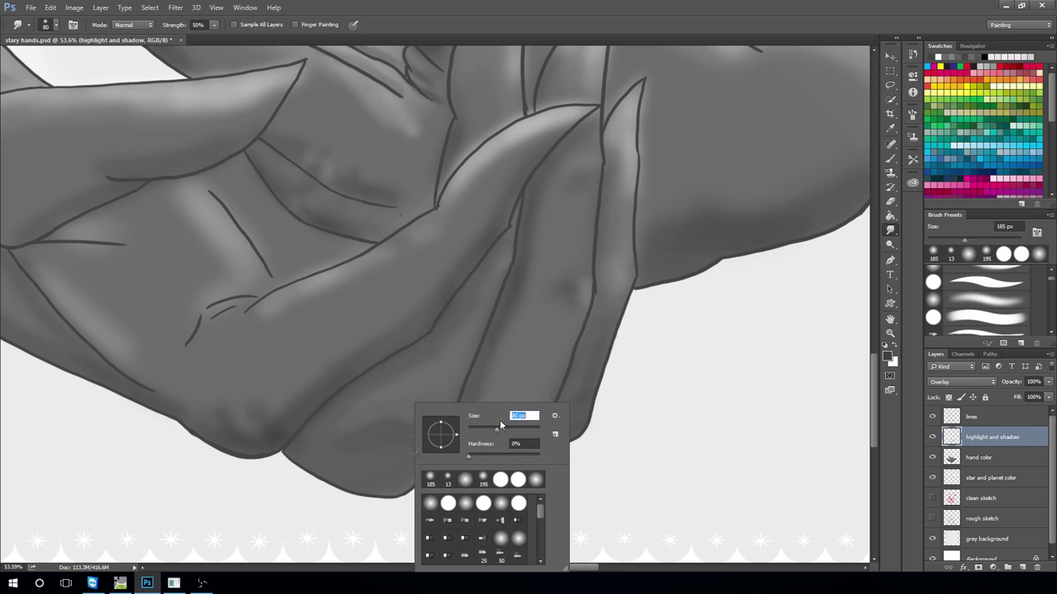
pyautogui.press('Return')
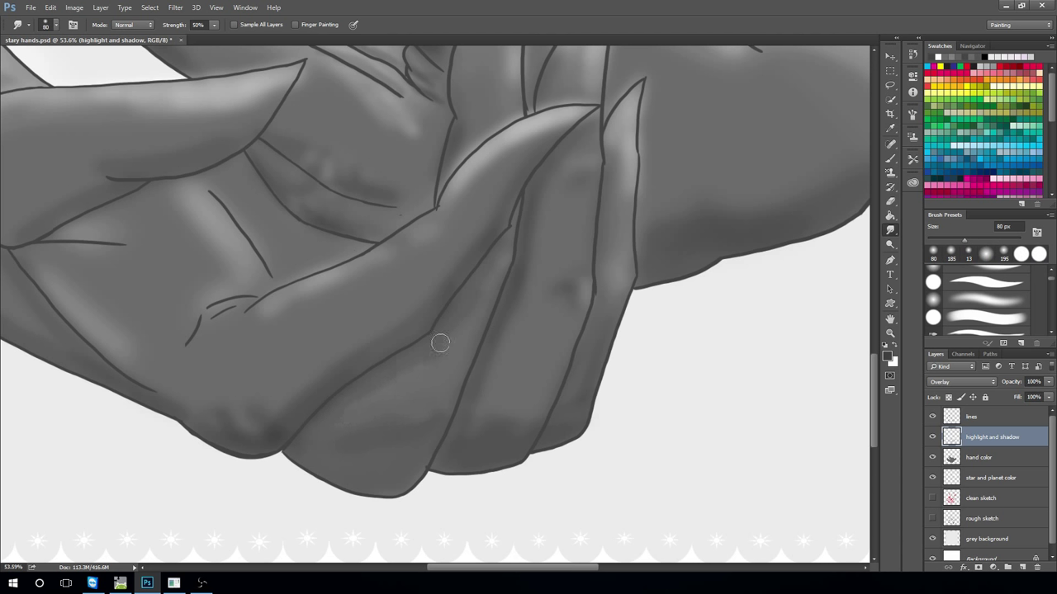
pyautogui.click(890, 333)
pyautogui.moveTo(826, 495); pyautogui.dragTo(682, 503)
# Raise the highlight and shadow layer's opacity and save the document
pyautogui.press('b')
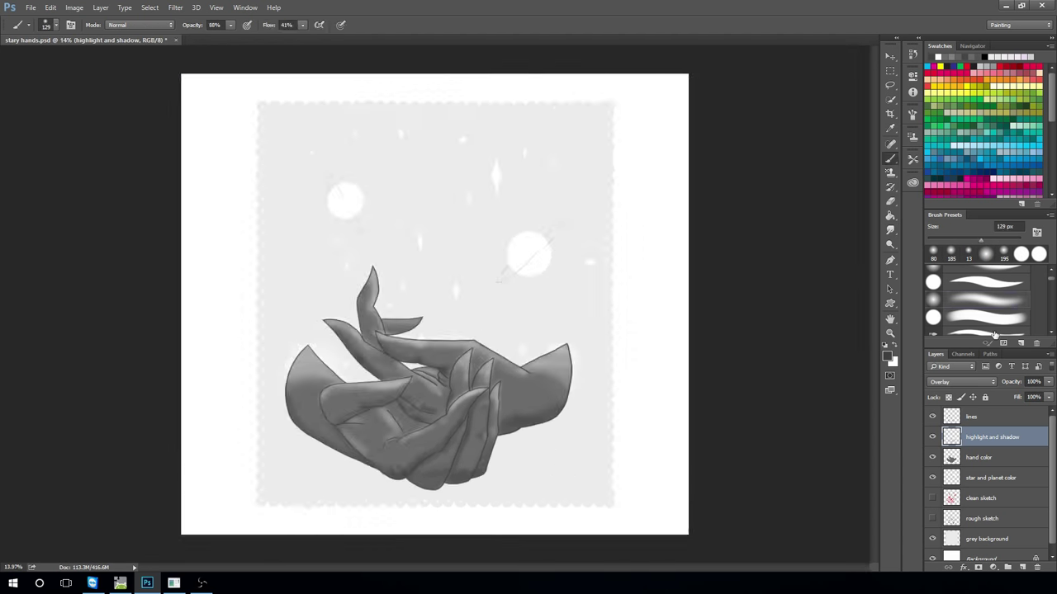
pyautogui.moveTo(1025, 397); pyautogui.dragTo(1035, 397)
pyautogui.click(31, 8)
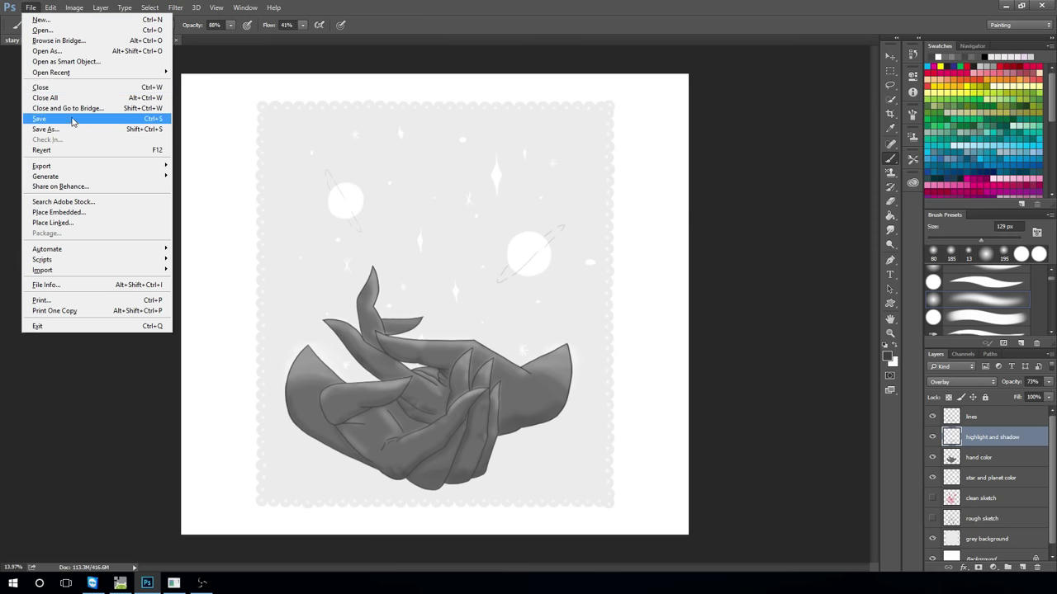
pyautogui.click(49, 121)
# Add a new layer above Background and fill it with grey using a huge brush
pyautogui.press('z')
pyautogui.moveTo(538, 355); pyautogui.dragTo(1055, 500)
pyautogui.click(932, 538)
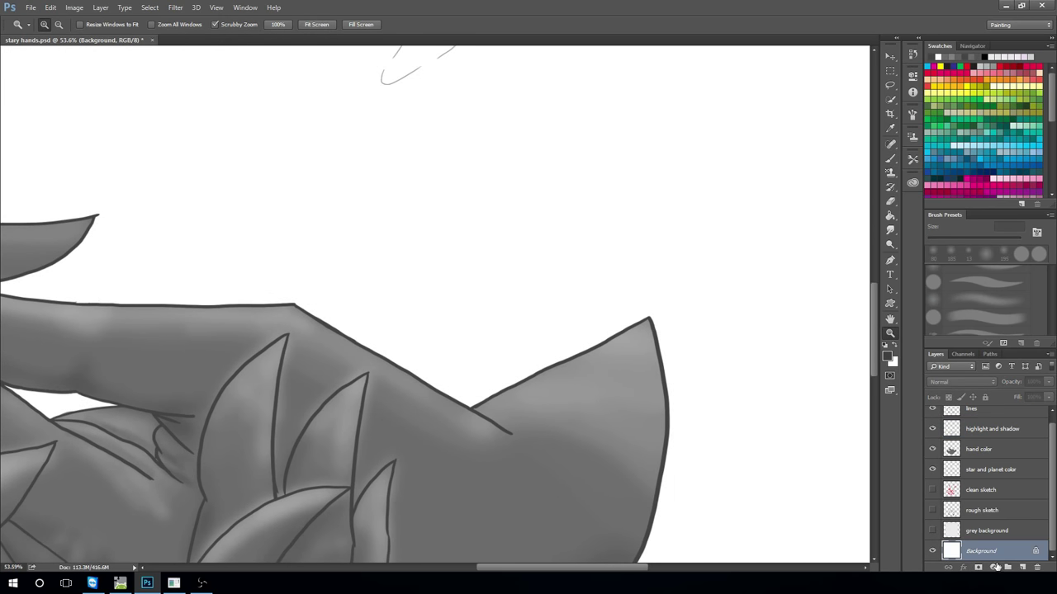
pyautogui.hotkey('ctrl', '-')
pyautogui.hotkey('ctrl', '-')
pyautogui.hotkey('ctrl', '-')
pyautogui.click(887, 355)
pyautogui.press('Return')
pyautogui.press('b')
pyautogui.press(']')
pyautogui.press(']')
pyautogui.press(']')
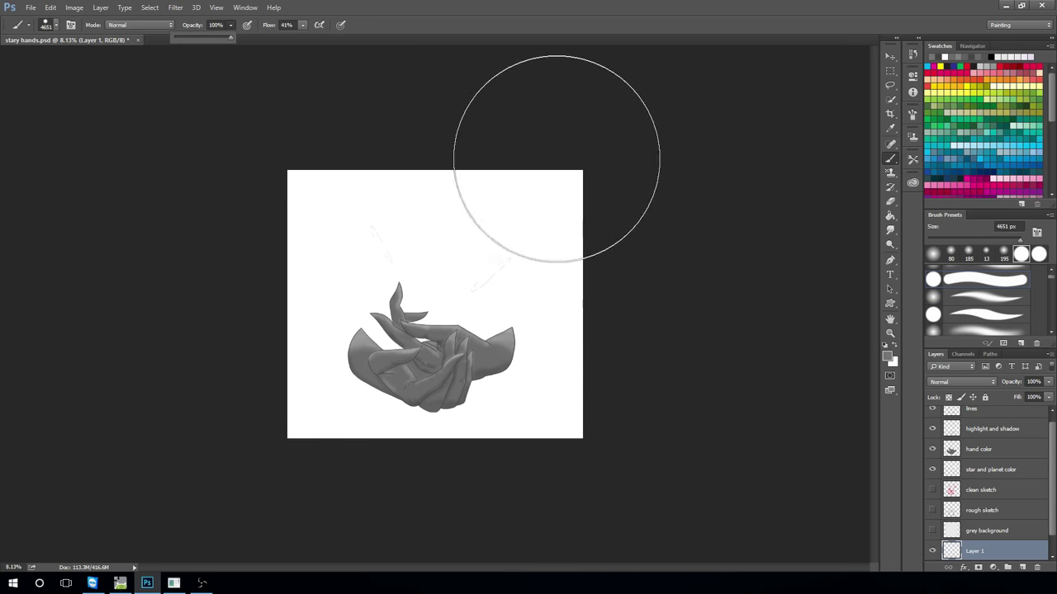
pyautogui.moveTo(547, 158)
pyautogui.mouseDown()
pyautogui.moveTo(389, 189)
pyautogui.moveTo(355, 330)
pyautogui.mouseUp()
# Select the highlight and shadow layer and set a 72 px brush
pyautogui.press('z')
pyautogui.moveTo(443, 358); pyautogui.dragTo(505, 351)
pyautogui.click(990, 428)
pyautogui.press('b')
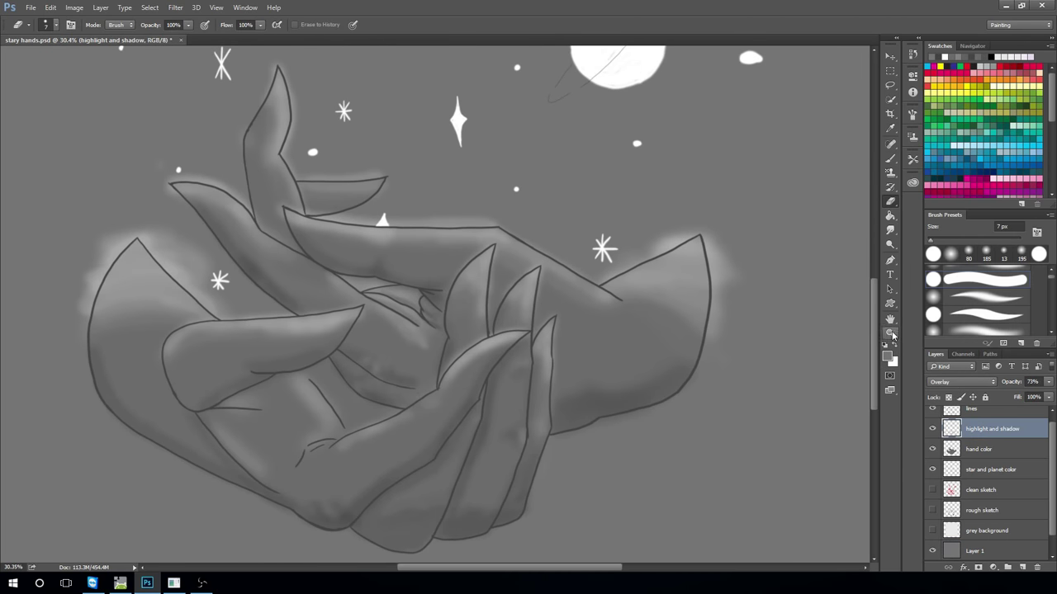
pyautogui.scroll(5, 631, 297)
pyautogui.rightClick(669, 289)
pyautogui.press('Escape')
# Paint dark grey at 100% flow around the star and above the hand's edges
pyautogui.moveTo(742, 160); pyautogui.dragTo(671, 175)
pyautogui.hotkey('shift', '0')
pyautogui.moveTo(544, 155)
pyautogui.mouseDown()
pyautogui.moveTo(661, 204)
pyautogui.moveTo(534, 260)
pyautogui.mouseUp()
pyautogui.moveTo(358, 130)
pyautogui.mouseDown()
pyautogui.moveTo(401, 177)
pyautogui.moveTo(350, 118)
pyautogui.mouseUp()
pyautogui.hotkey('ctrl', '0')
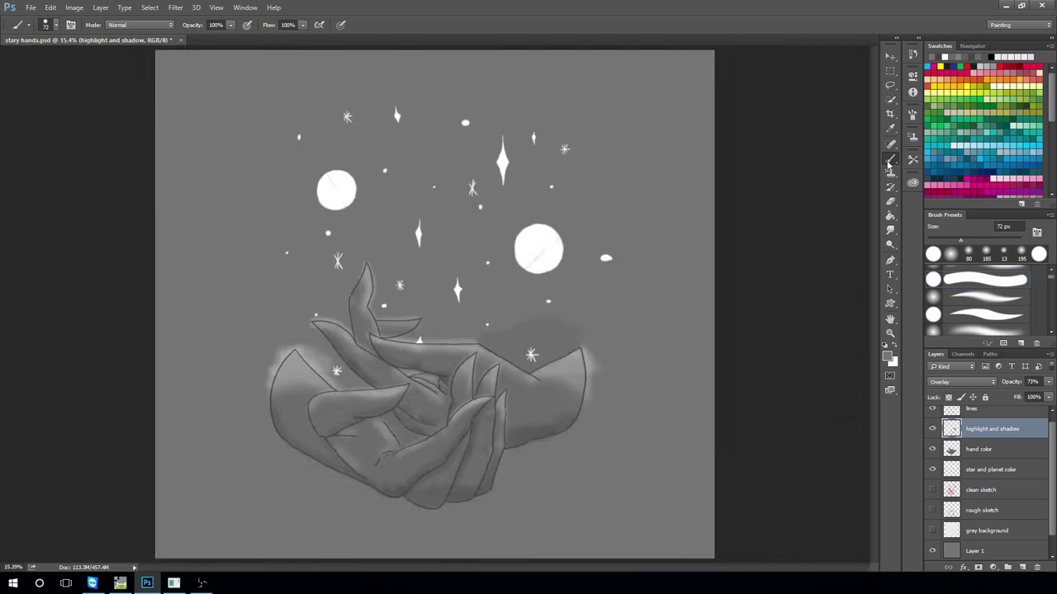
pyautogui.press('e')
pyautogui.press(']')
# Erase the glow around the star, along the hand's top edge and both spike edges
pyautogui.scroll(5, 576, 338)
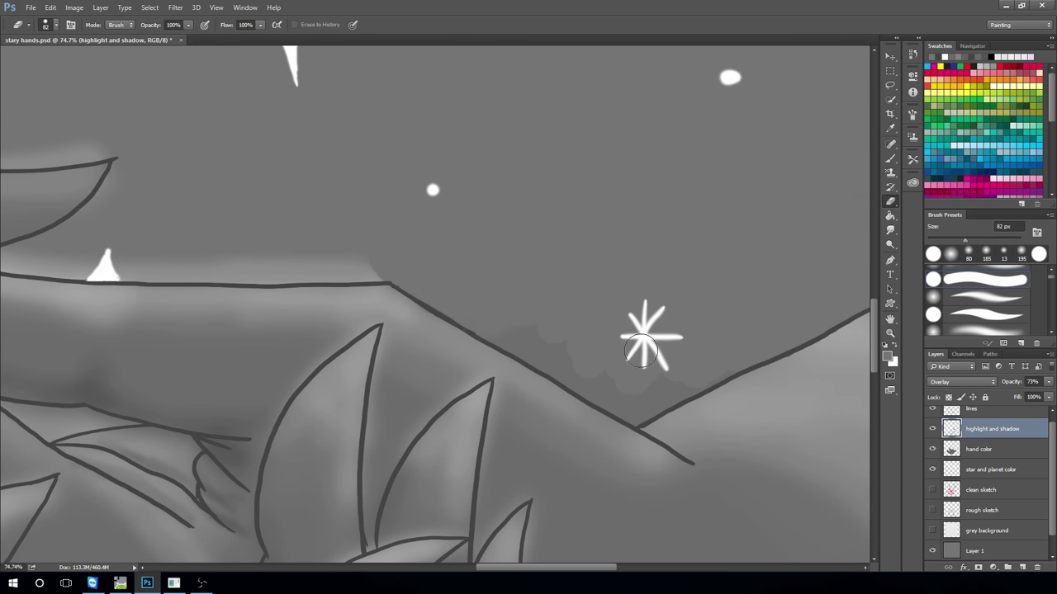
pyautogui.moveTo(327, 229); pyautogui.dragTo(107, 268)
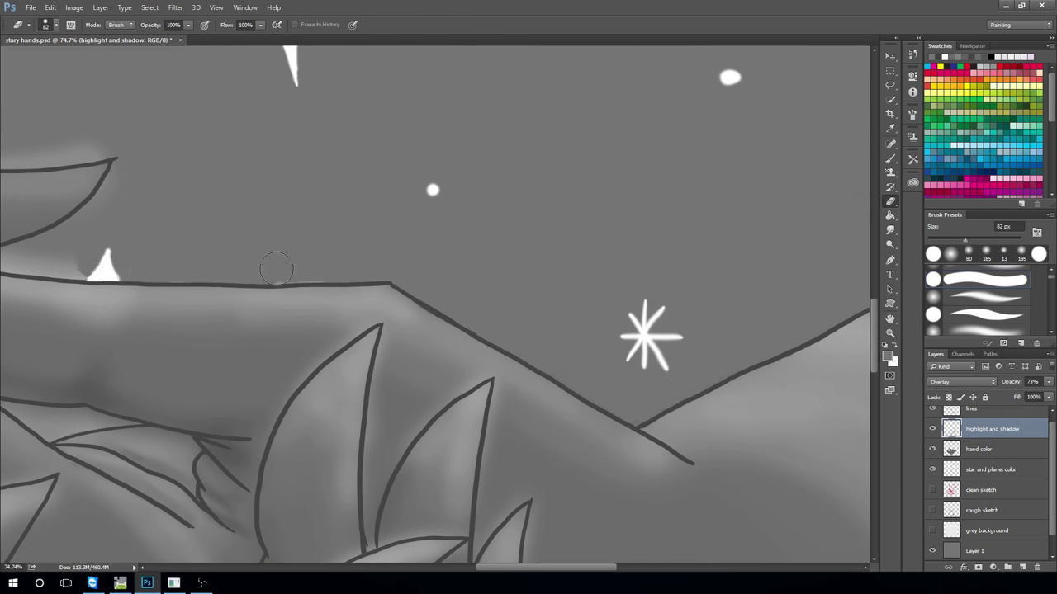
pyautogui.moveTo(825, 265); pyautogui.dragTo(248, 355)
pyautogui.moveTo(512, 169)
pyautogui.mouseDown()
pyautogui.moveTo(307, 165)
pyautogui.moveTo(509, 169)
pyautogui.mouseUp()
pyautogui.rightClick(608, 253)
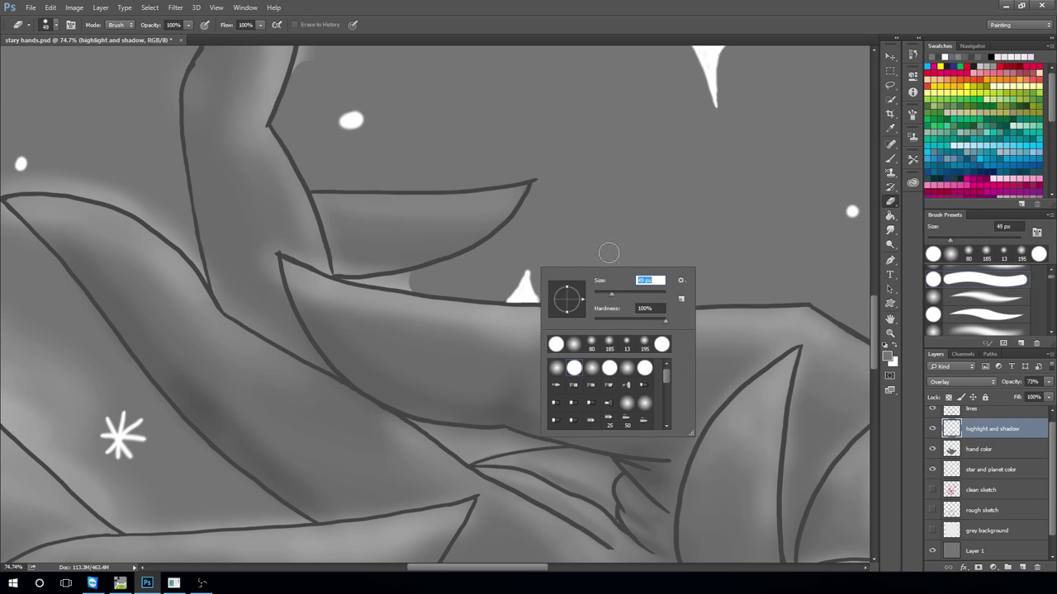
pyautogui.moveTo(411, 283); pyautogui.dragTo(345, 277)
pyautogui.press('space')
pyautogui.moveTo(856, 305); pyautogui.dragTo(991, 553)
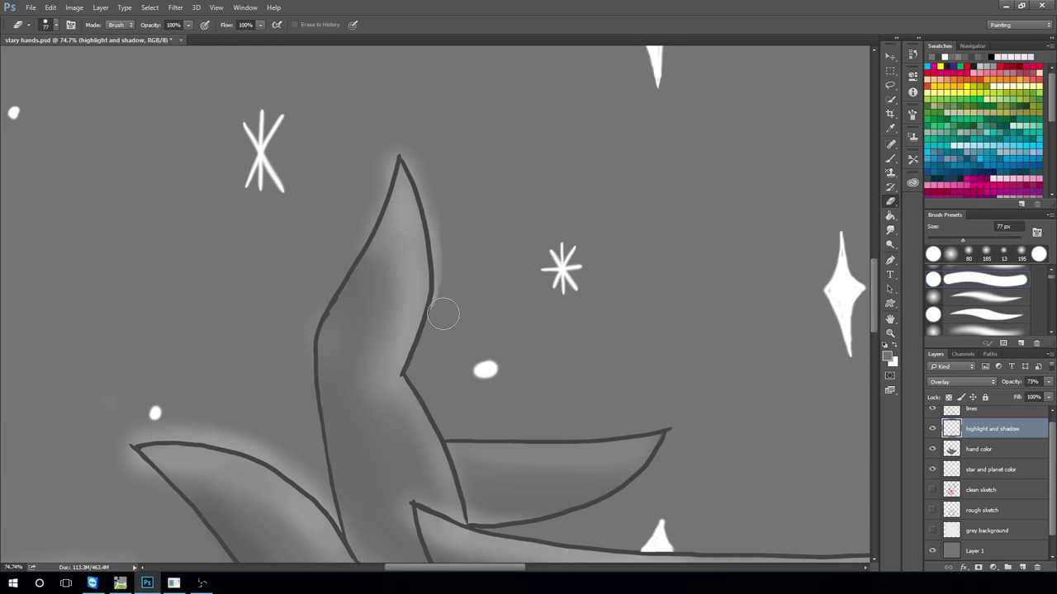
pyautogui.moveTo(443, 314); pyautogui.dragTo(436, 197)
pyautogui.moveTo(393, 122); pyautogui.dragTo(313, 294)
# Erase the remaining glow around the finger's tip, lower edge and left side
pyautogui.press('space')
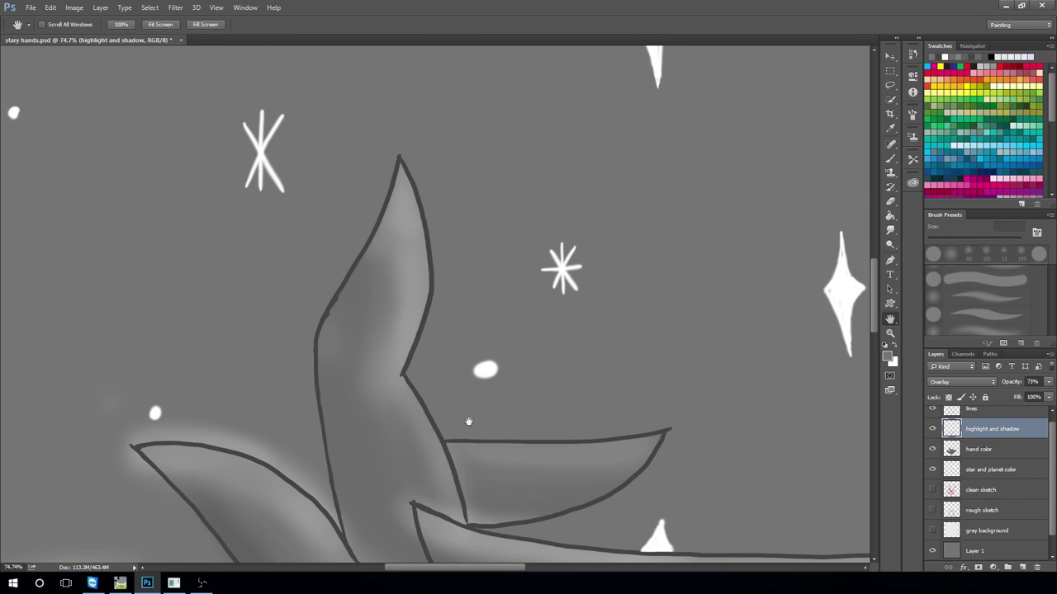
pyautogui.moveTo(299, 408); pyautogui.dragTo(445, 145)
pyautogui.moveTo(463, 221)
pyautogui.mouseDown()
pyautogui.moveTo(355, 163)
pyautogui.moveTo(274, 177)
pyautogui.mouseUp()
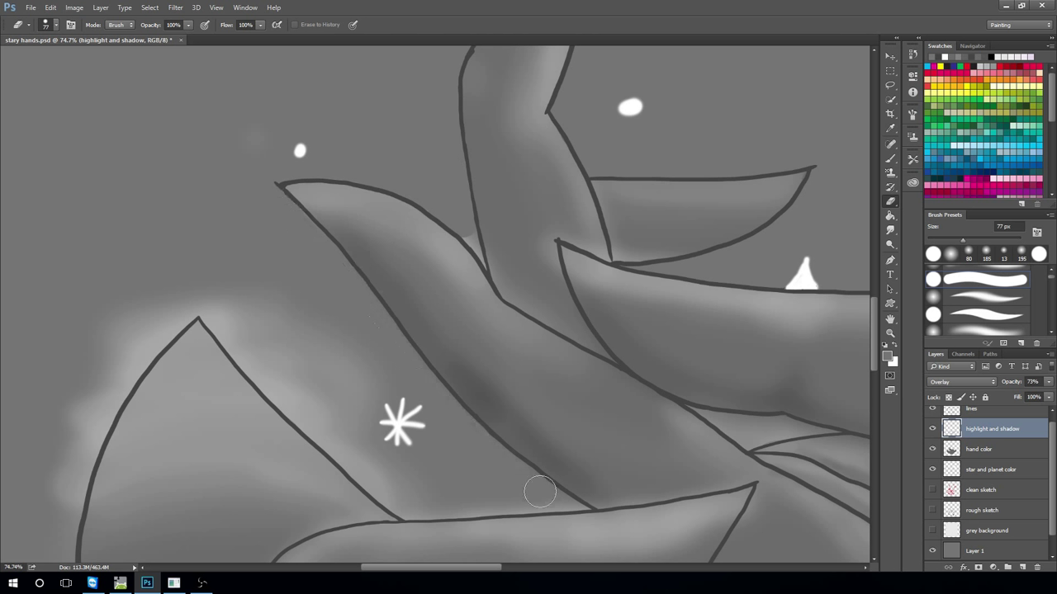
pyautogui.moveTo(207, 285)
pyautogui.mouseDown()
pyautogui.moveTo(354, 365)
pyautogui.moveTo(416, 484)
pyautogui.moveTo(533, 495)
pyautogui.moveTo(419, 505)
pyautogui.mouseUp()
pyautogui.moveTo(320, 406)
pyautogui.mouseDown()
pyautogui.moveTo(279, 385)
pyautogui.moveTo(401, 498)
pyautogui.mouseUp()
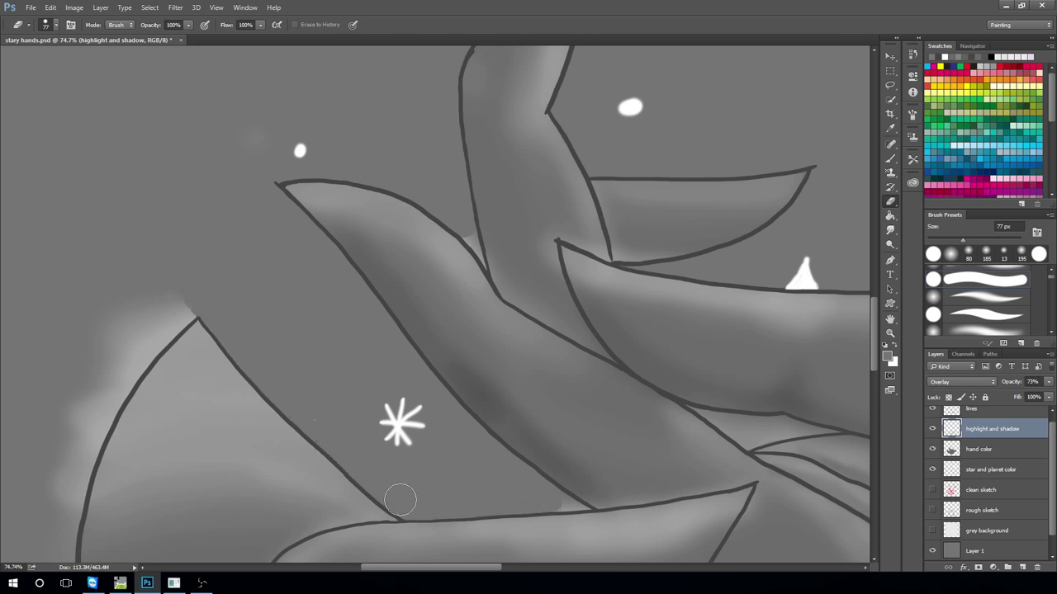
pyautogui.moveTo(132, 346)
pyautogui.mouseDown()
pyautogui.moveTo(193, 280)
pyautogui.moveTo(64, 494)
pyautogui.moveTo(393, 203)
pyautogui.mouseUp()
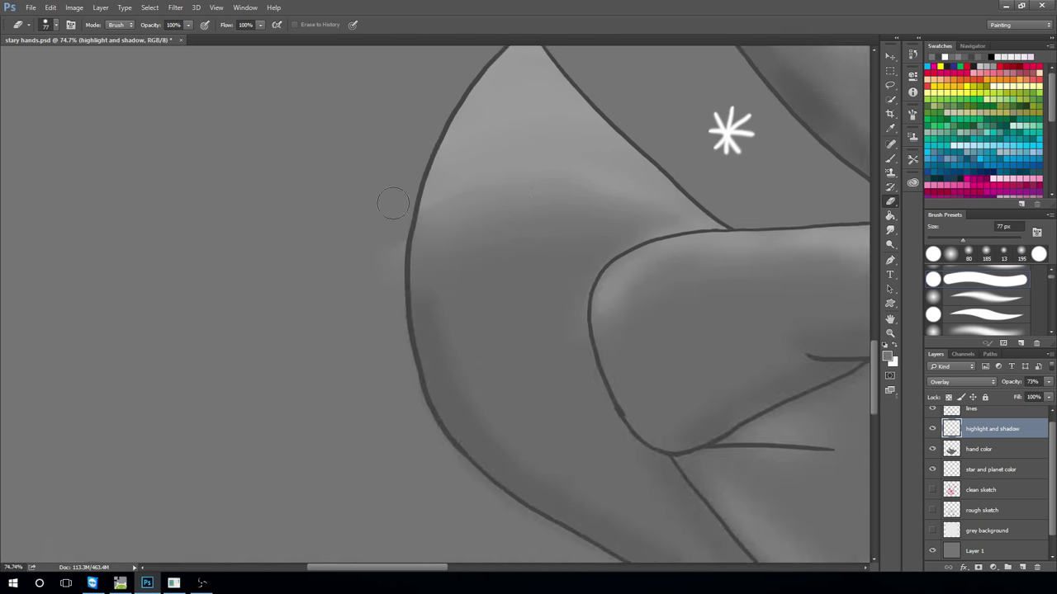
pyautogui.moveTo(458, 483); pyautogui.dragTo(379, 259)
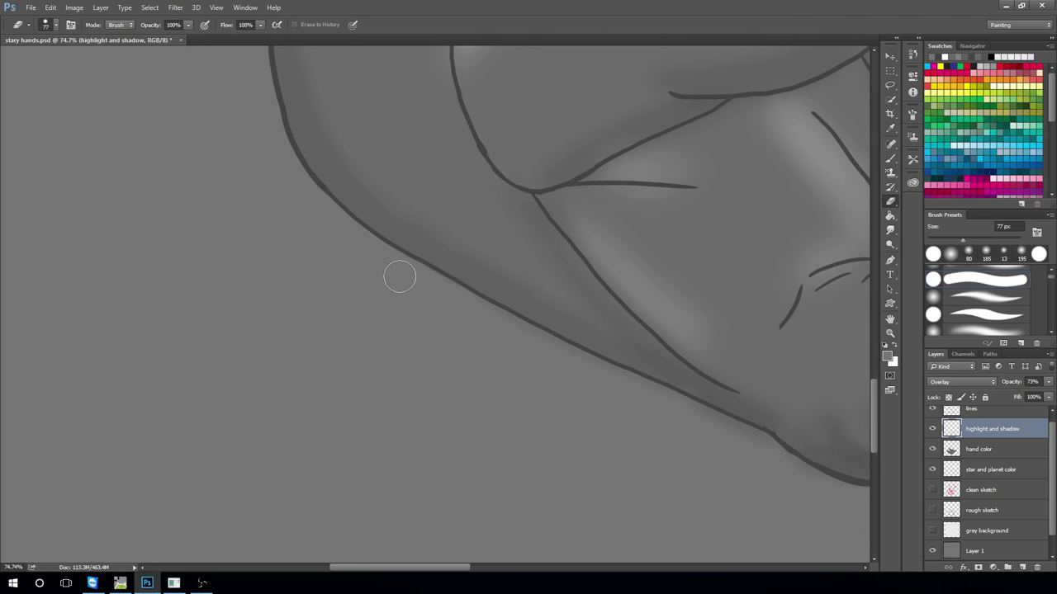
pyautogui.moveTo(632, 413); pyautogui.dragTo(129, 280)
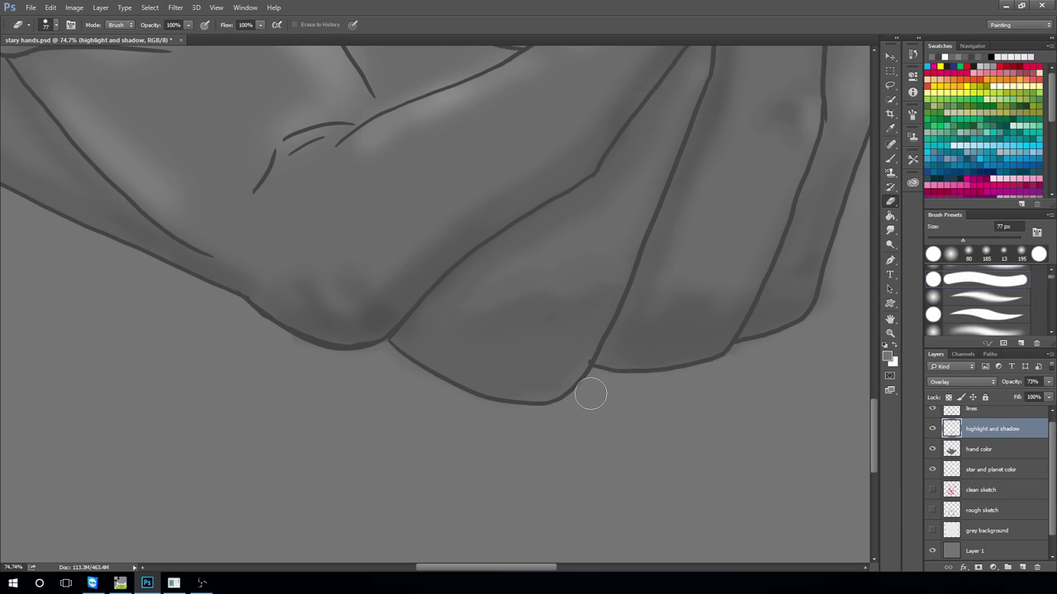
pyautogui.moveTo(741, 361); pyautogui.dragTo(702, 224)
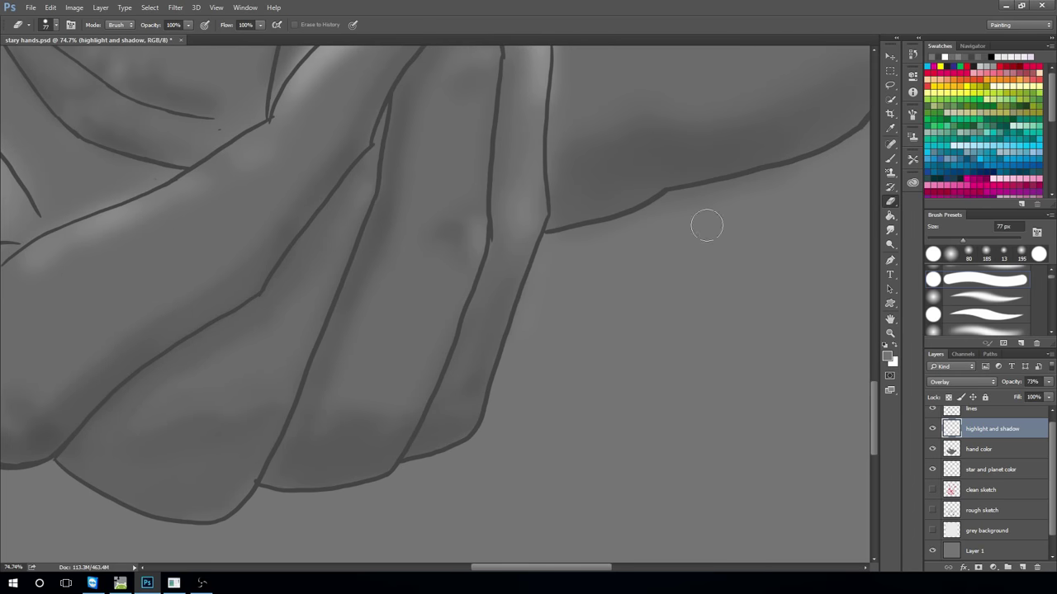
pyautogui.moveTo(890, 322); pyautogui.dragTo(665, 110)
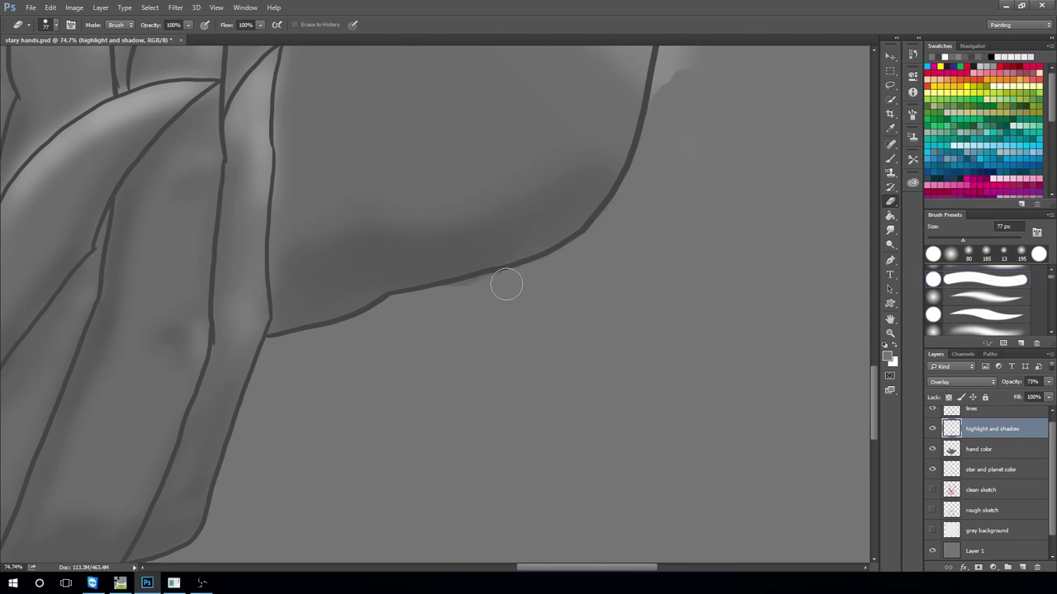
pyautogui.moveTo(507, 285); pyautogui.dragTo(325, 516)
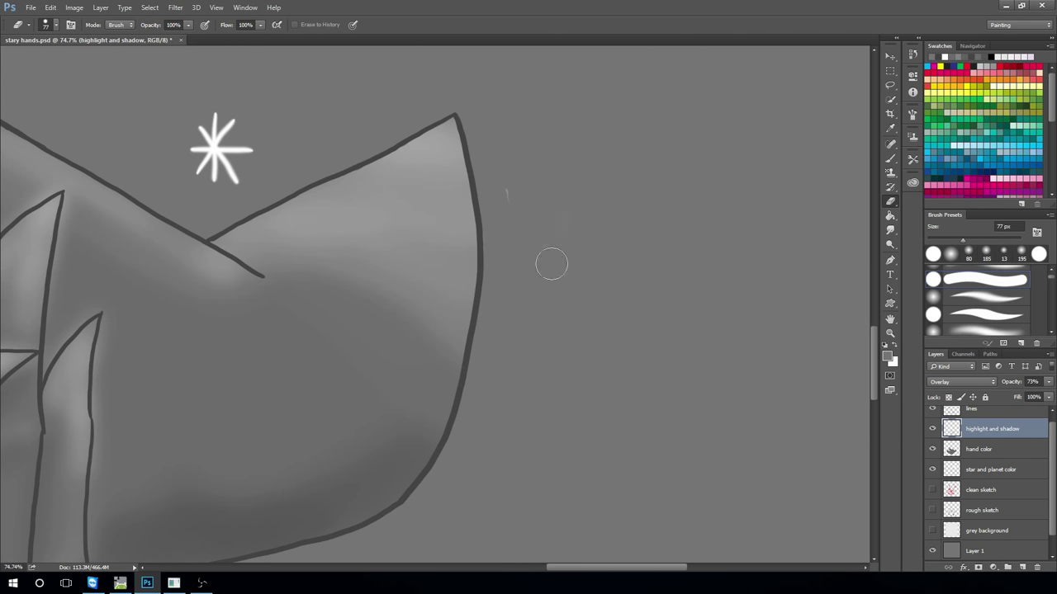
# Shrink the eraser to 18 px and zoom out to see the whole image
pyautogui.moveTo(552, 264); pyautogui.dragTo(666, 332)
pyautogui.rightClick(462, 210)
pyautogui.doubleClick(496, 306)
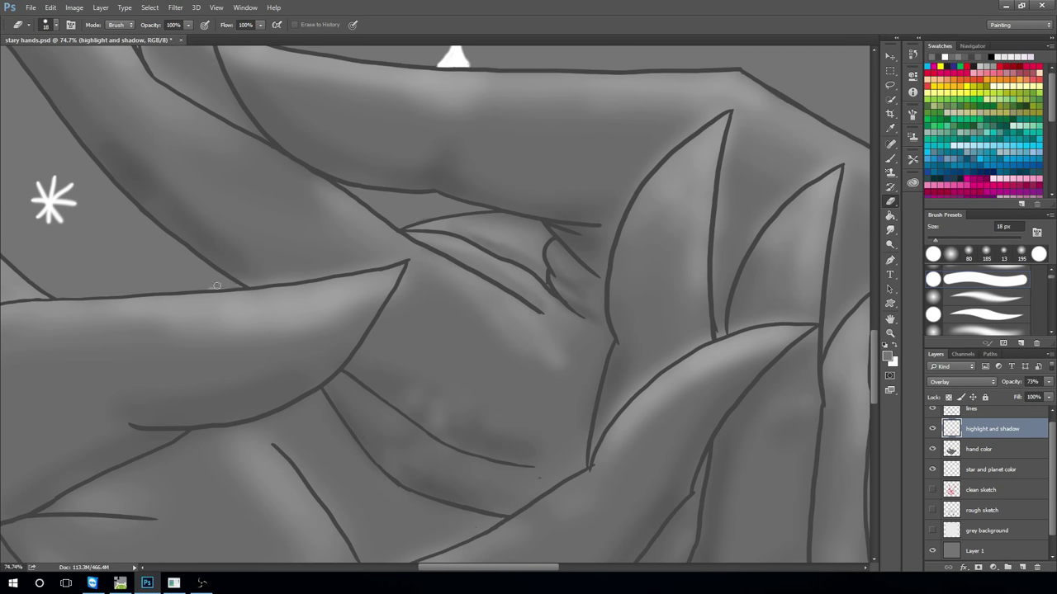
pyautogui.press('z')
pyautogui.moveTo(686, 261); pyautogui.dragTo(535, 209)
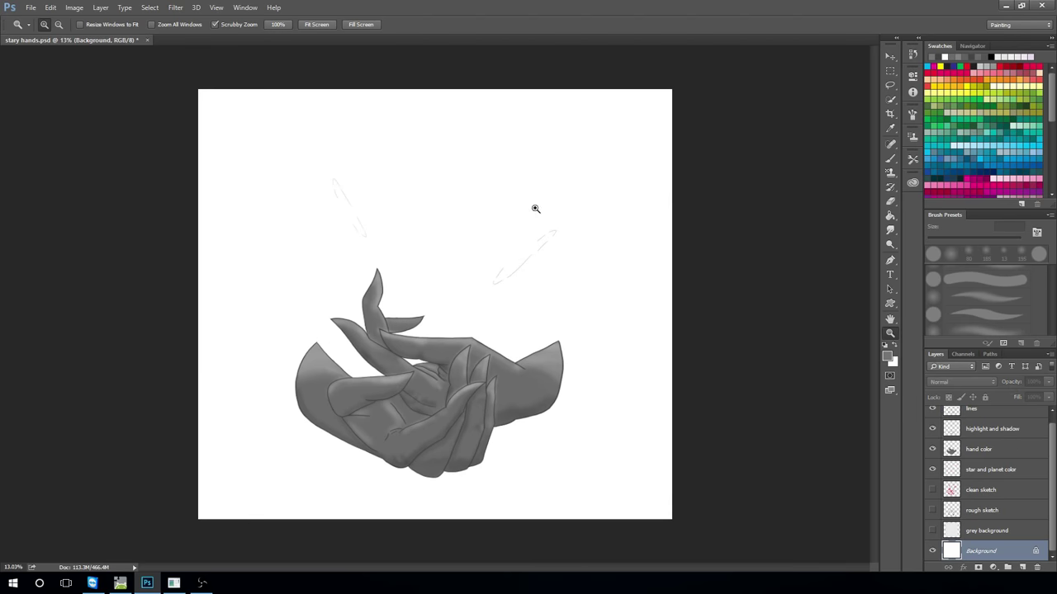
# Show the grey starry background and set the foreground colour to #999999 grey
pyautogui.click(932, 530)
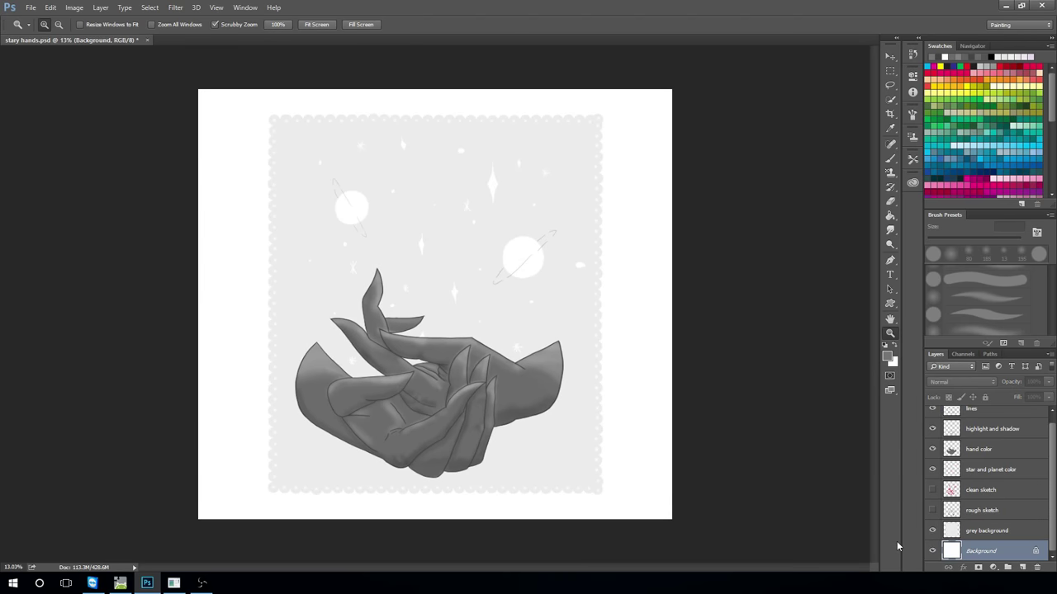
pyautogui.moveTo(653, 487); pyautogui.dragTo(702, 487)
pyautogui.click(890, 128)
pyautogui.click(888, 355)
pyautogui.write('999999')
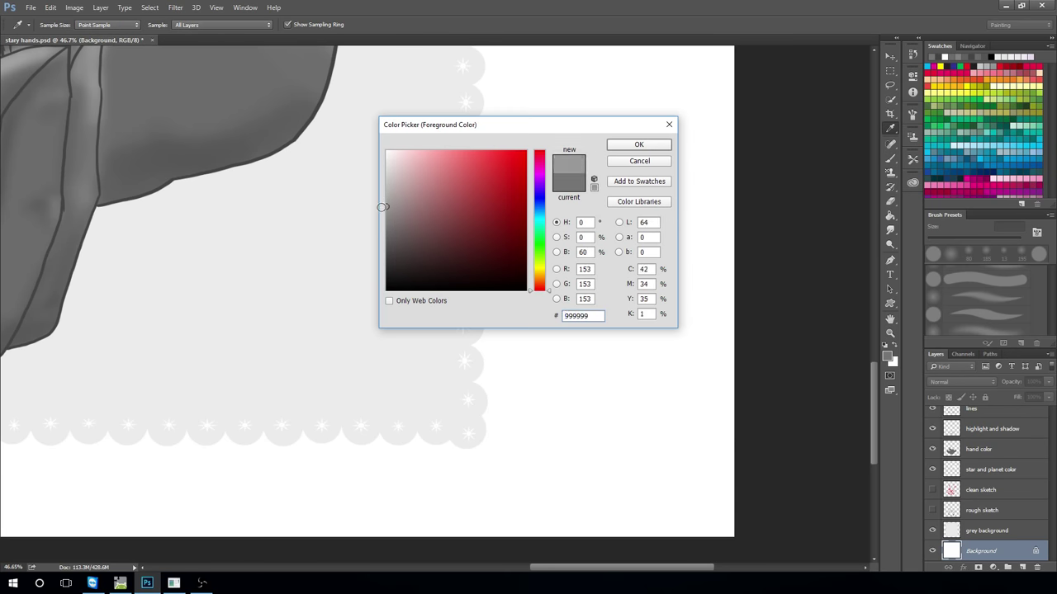
pyautogui.press('Return')
pyautogui.press('b')
# Add a new layer named 'signature' and zoom in on the hands' lower right
pyautogui.click(1021, 568)
pyautogui.doubleClick(985, 417)
pyautogui.write('signature')
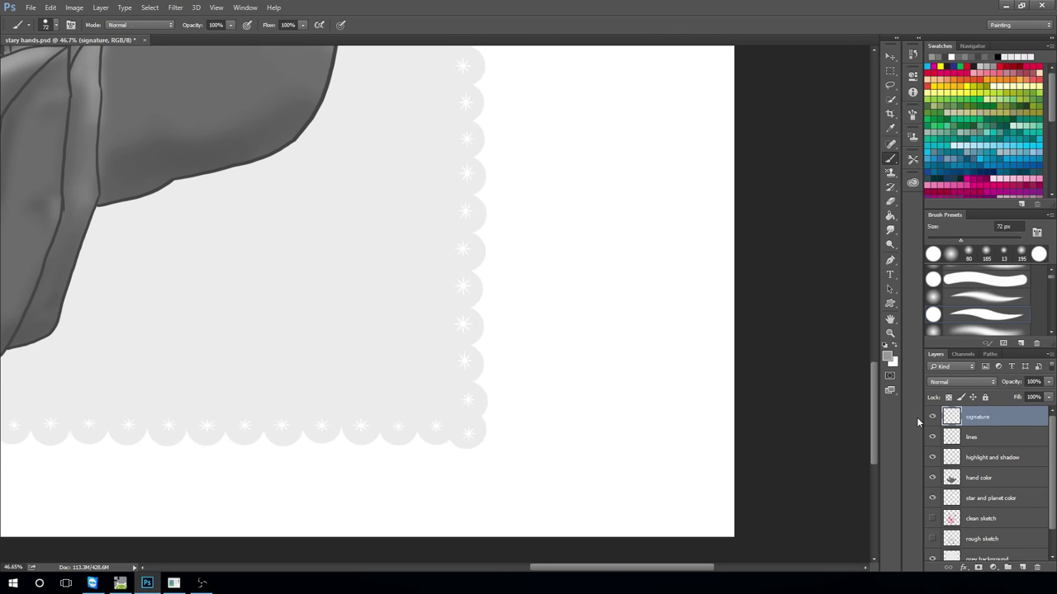
pyautogui.hotkey('ctrl', '0')
pyautogui.press('h')
pyautogui.scroll(3, 637, 416)
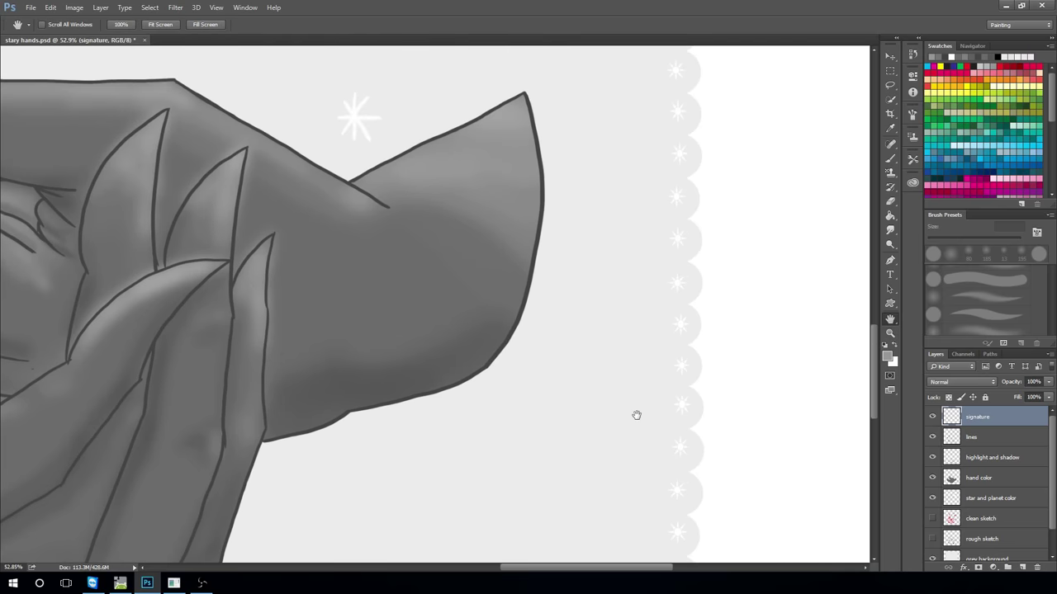
pyautogui.click(890, 70)
pyautogui.click(890, 113)
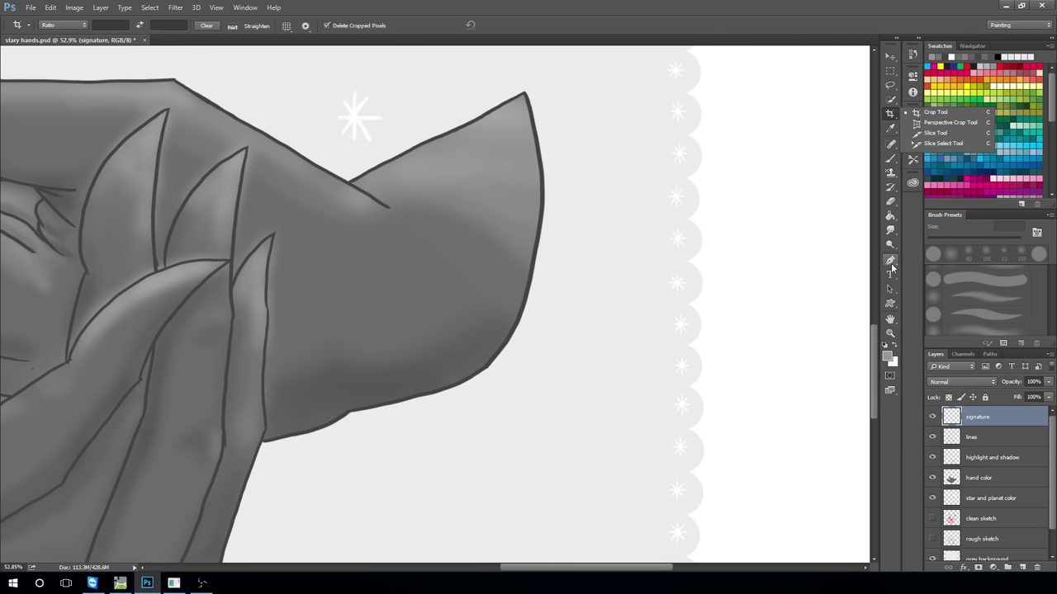
# Rotate the canvas view for signing and set a small 10 px brush
pyautogui.rightClick(890, 319)
pyautogui.click(941, 335)
pyautogui.moveTo(748, 165); pyautogui.dragTo(867, 110)
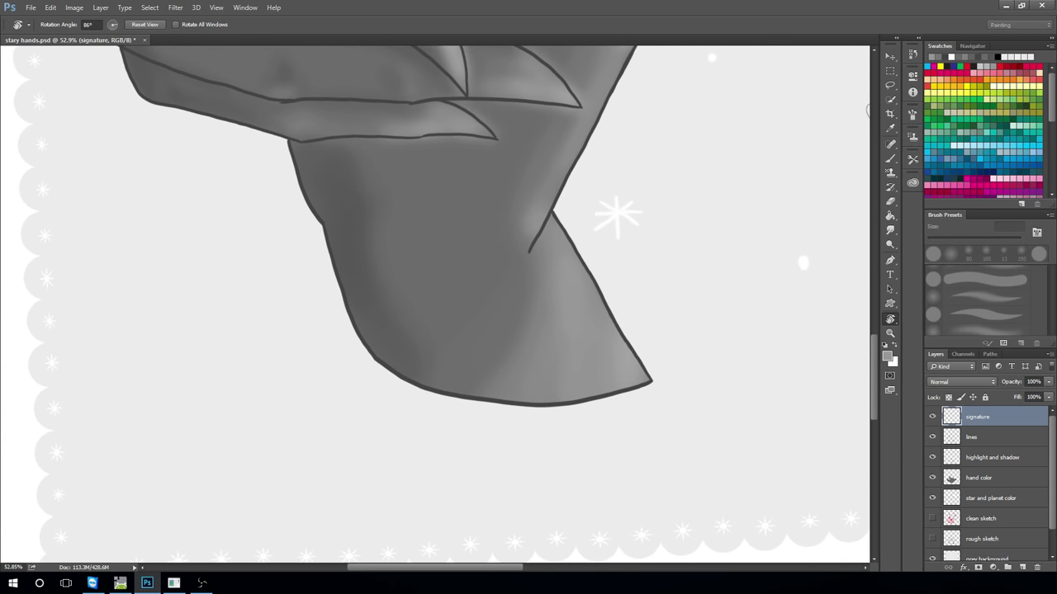
pyautogui.press('b')
pyautogui.rightClick(436, 403)
pyautogui.press('Escape')
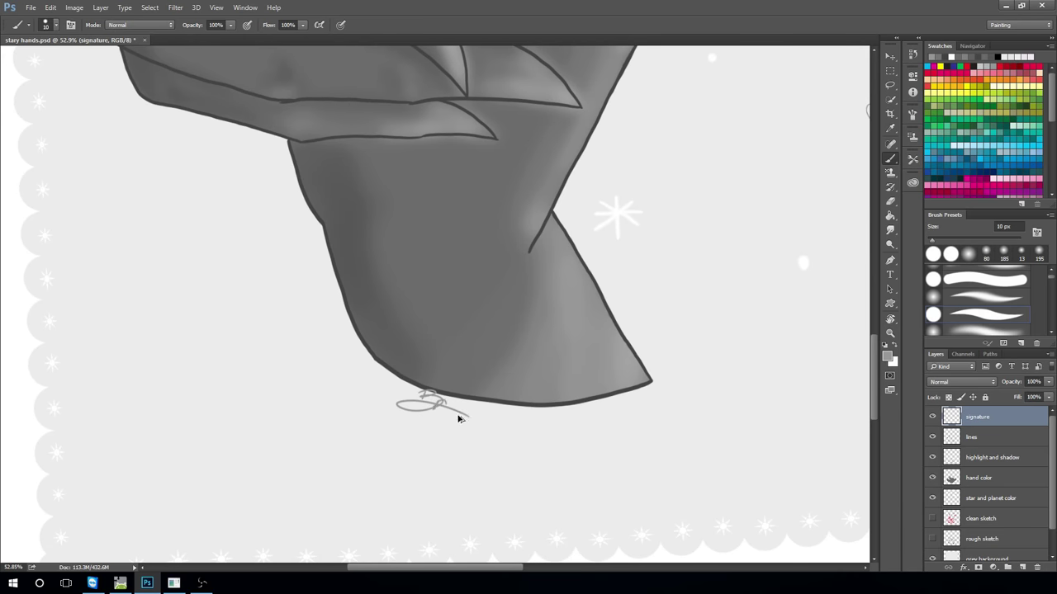
# Write the signature below the hand on the signature layer, then restore the upright full view
pyautogui.hotkey('ctrl', 'alt', 'z')
pyautogui.click(983, 436)
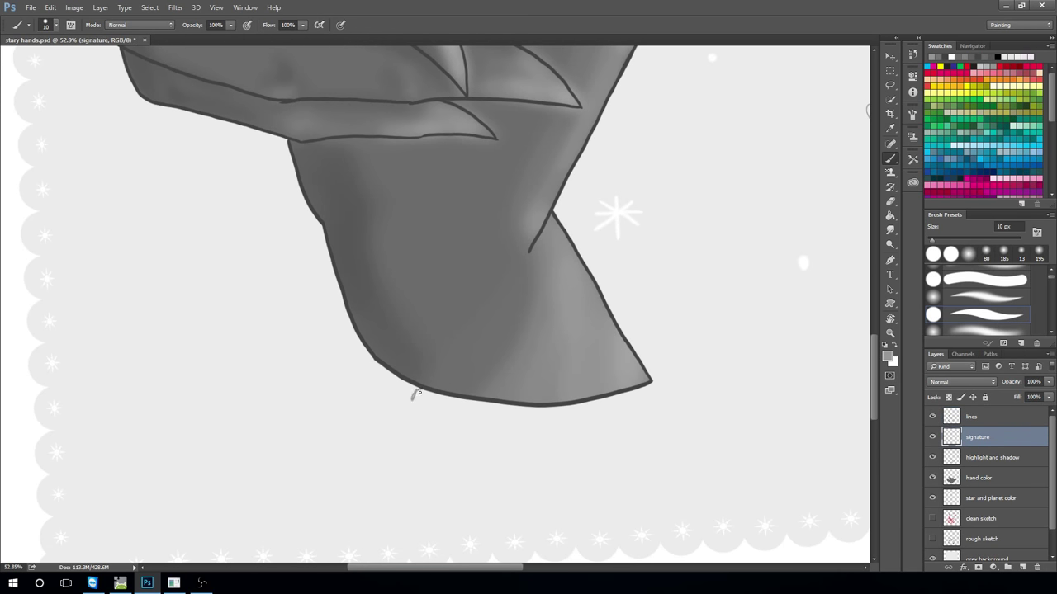
pyautogui.moveTo(467, 403); pyautogui.dragTo(543, 413)
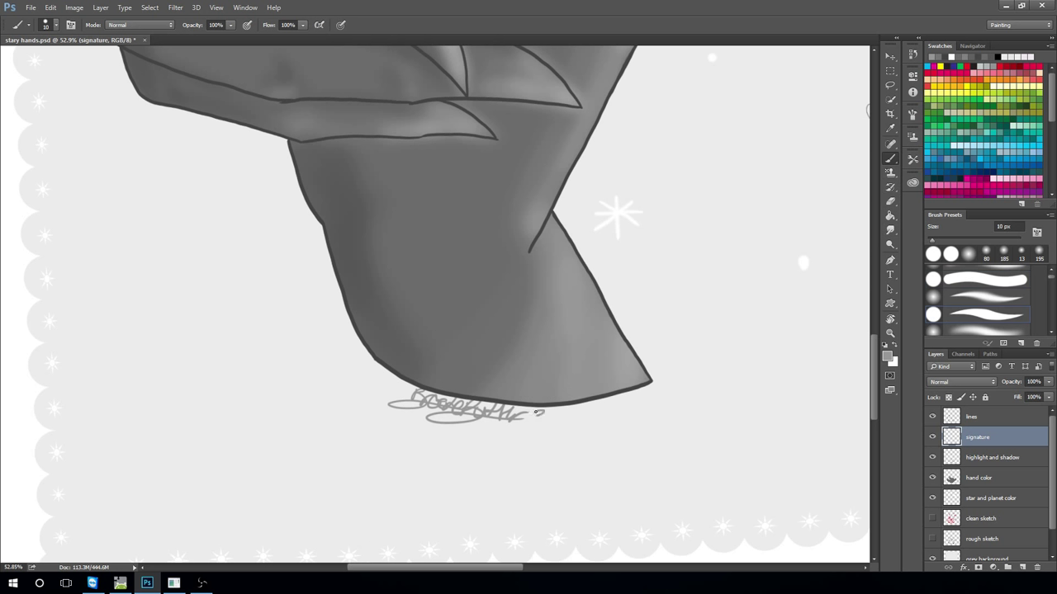
pyautogui.press('r')
pyautogui.hotkey('ctrl', '0')
pyautogui.moveTo(609, 383); pyautogui.dragTo(653, 196)
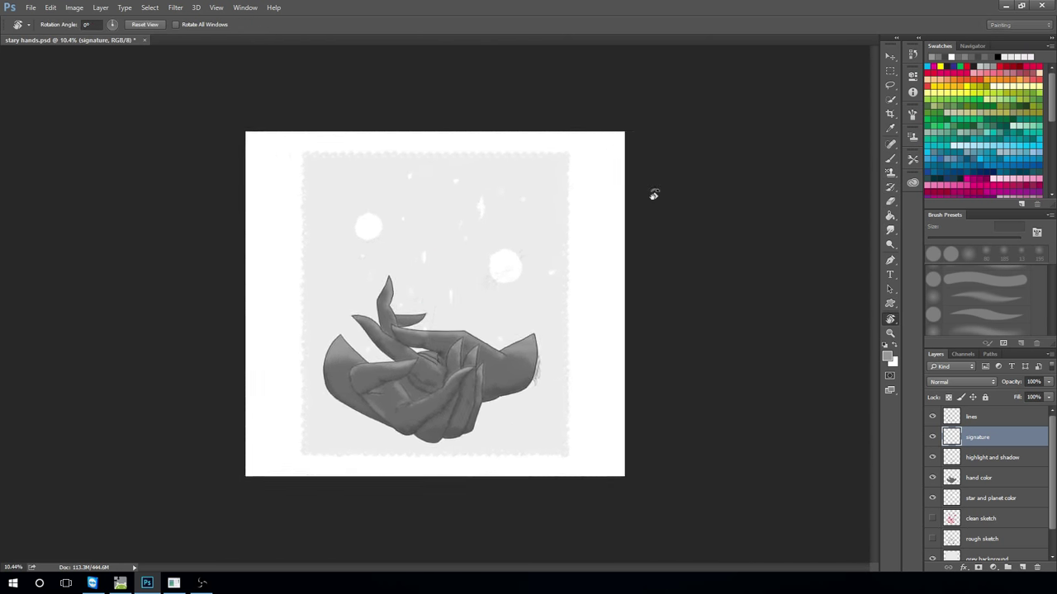